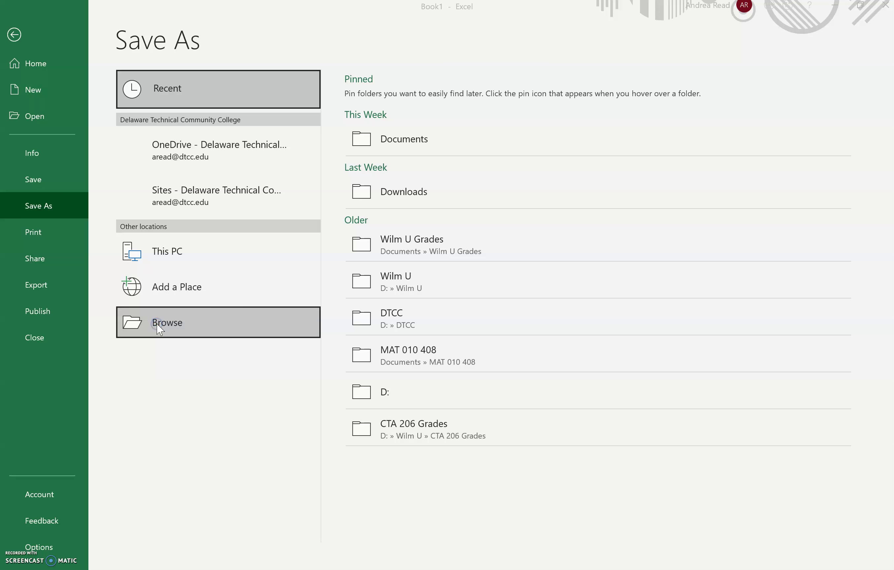
Leave the Save As screen without saving and rename the Sheet1 worksheet as Budget.
left_click(485, 6)
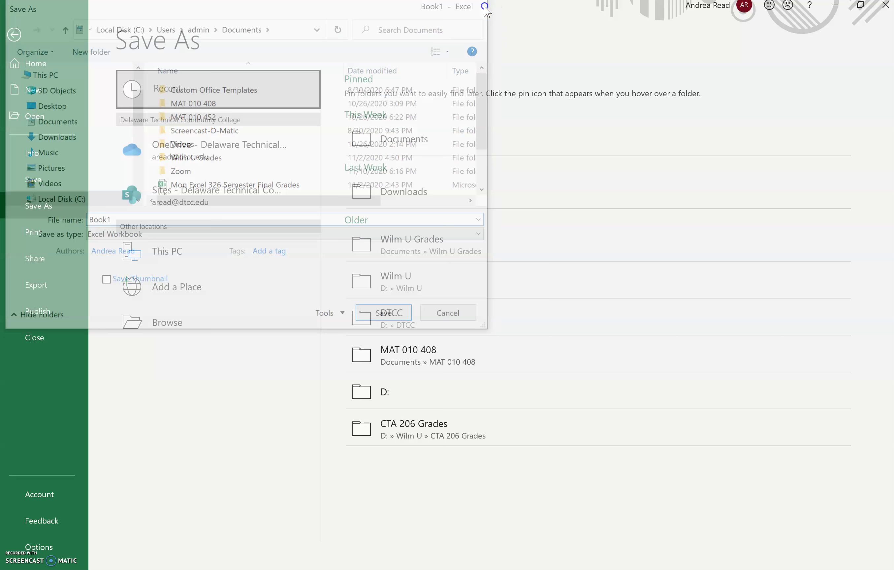
left_click(15, 22)
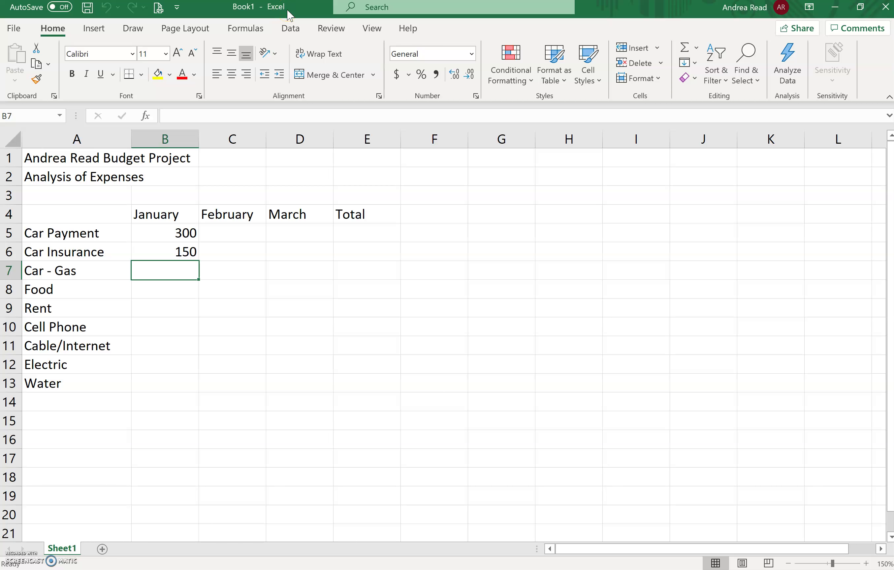
double_click(63, 549)
type("AB")
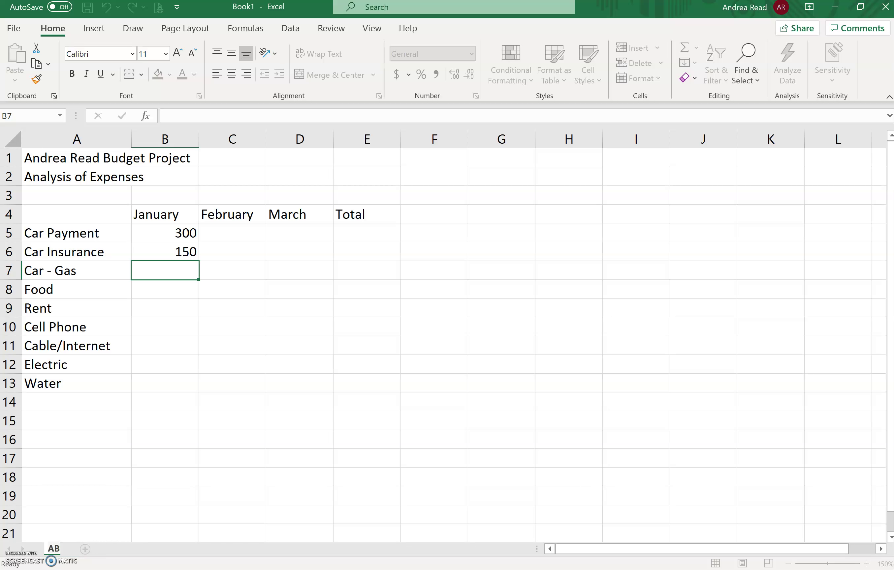
type("dget")
key("Return")
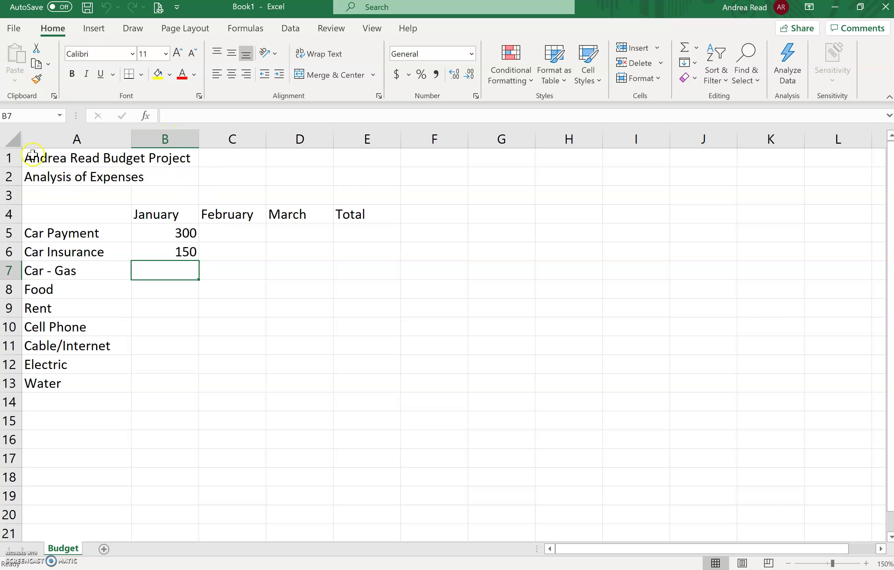
Merge and center the project title across A1:F1 and the Analysis of Expenses subtitle across A2:F2.
left_click_drag(33, 155, 409, 166)
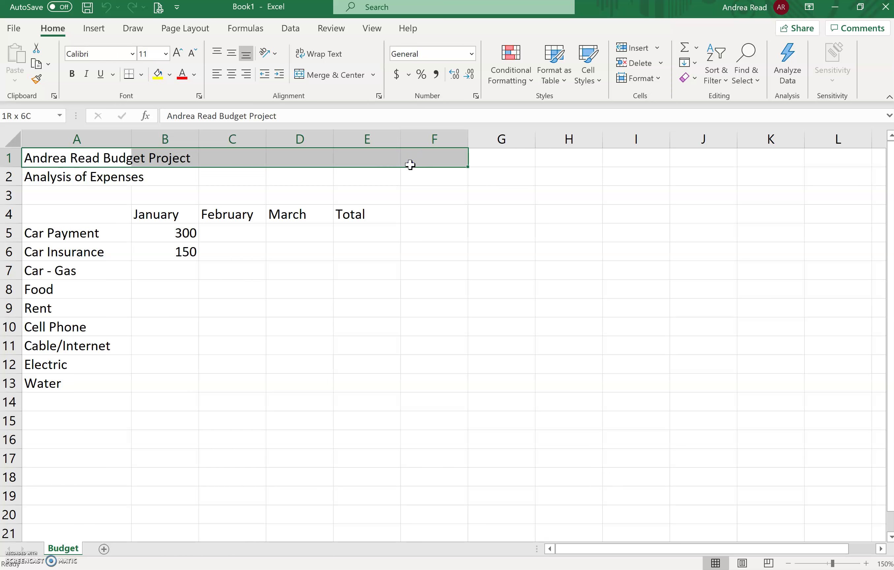
left_click(358, 75)
left_click_drag(36, 176, 455, 176)
left_click(344, 74)
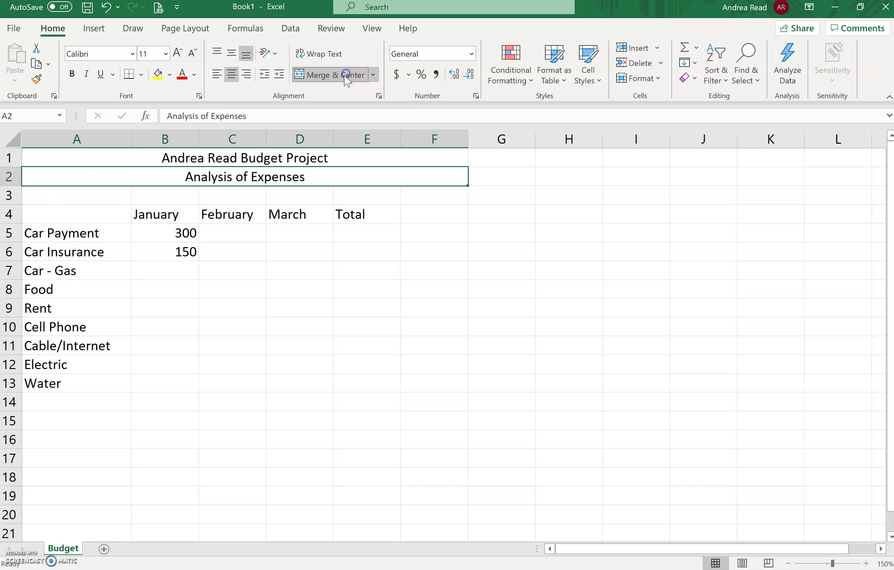
Apply the Title cell style to the project title in row 1 and Heading 2 to the subtitle in row 2.
left_click(296, 160)
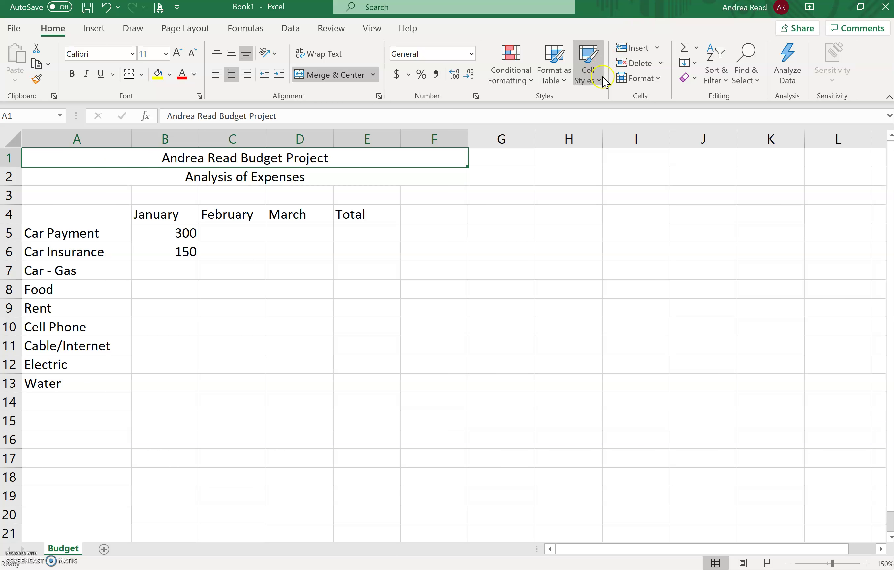
left_click(588, 65)
left_click(794, 226)
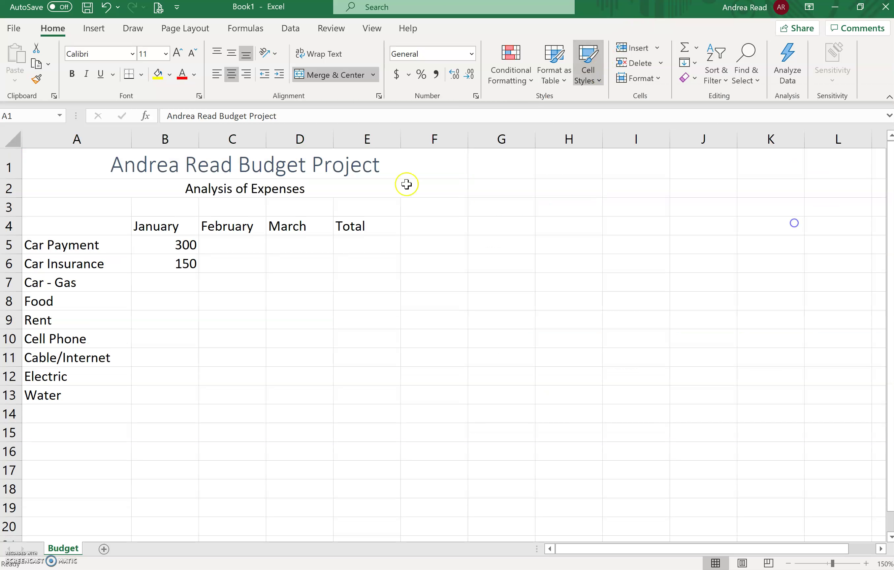
left_click(298, 188)
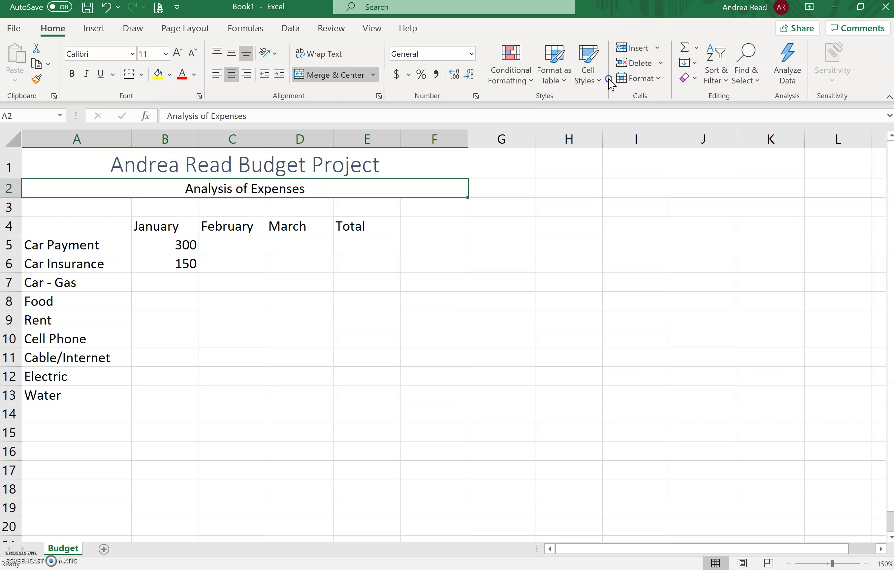
left_click(586, 79)
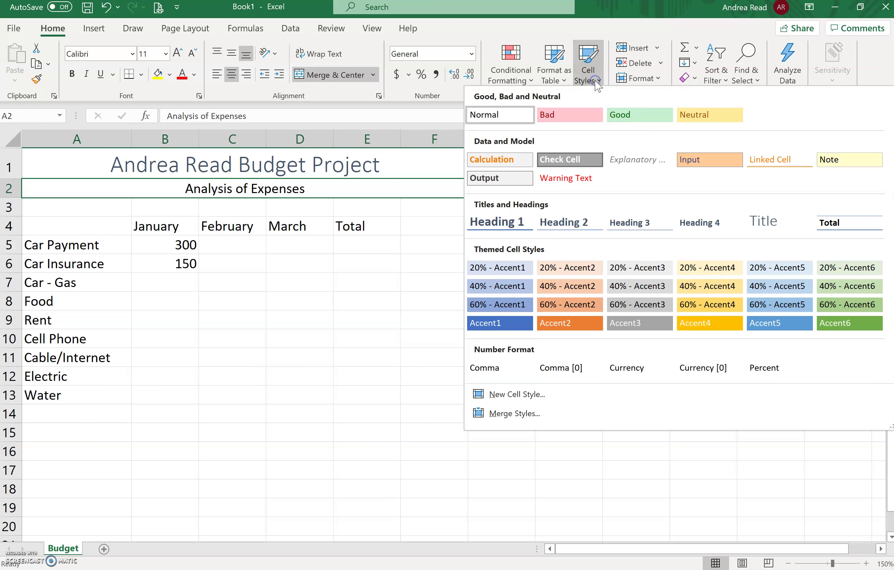
left_click(564, 222)
left_click(426, 294)
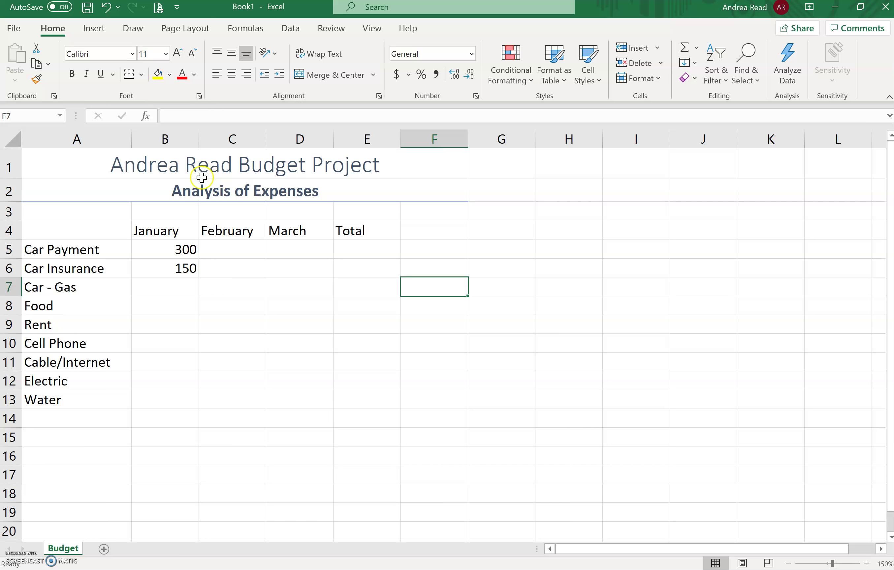
Make the January to Total headings in B4:E4 bold and center them horizontally and vertically.
left_click_drag(143, 228, 350, 228)
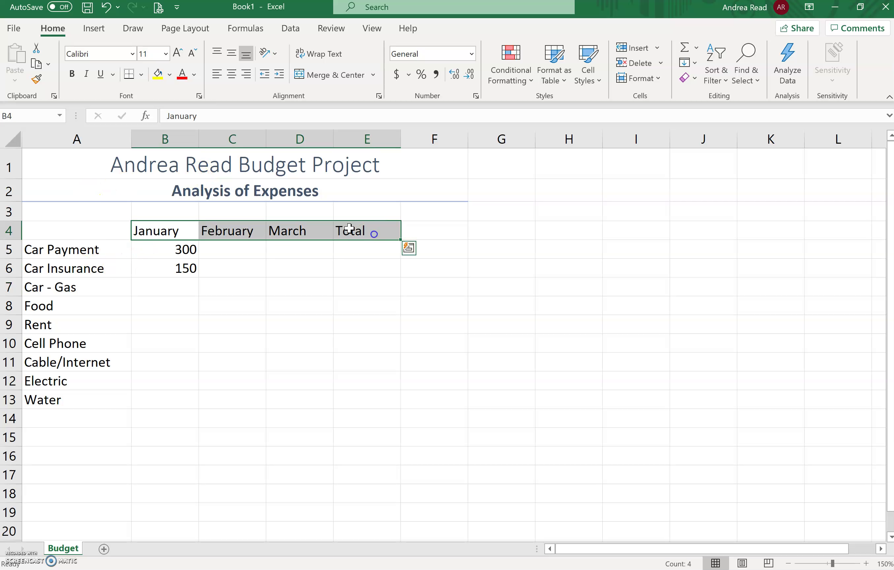
left_click(71, 74)
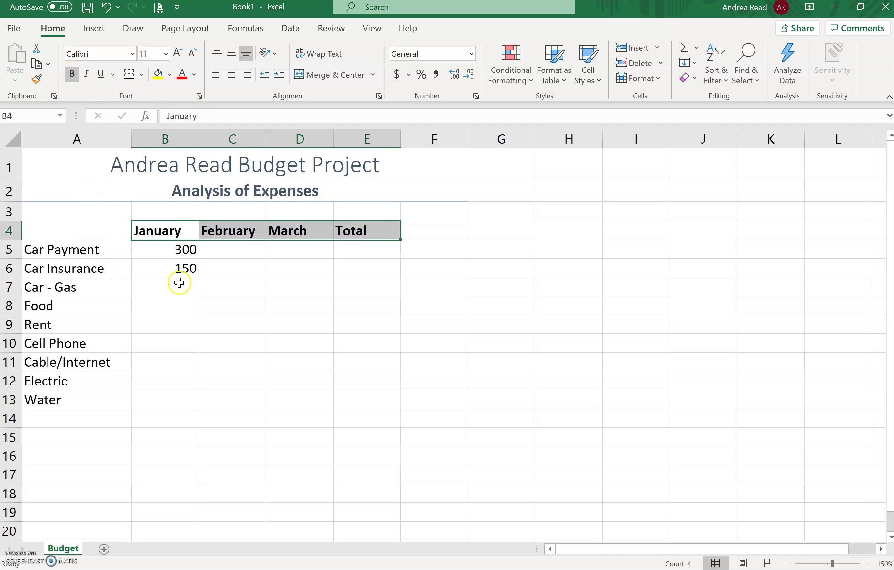
left_click(231, 73)
left_click(232, 52)
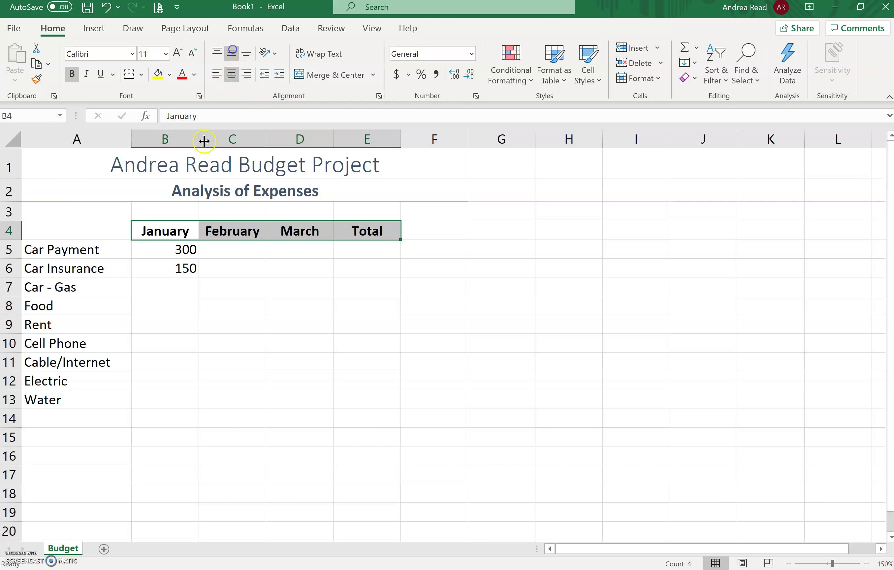
Make the expense labels in A5:A13 bold, left-aligned and vertically centered.
left_click(77, 250)
left_click_drag(81, 305, 78, 400)
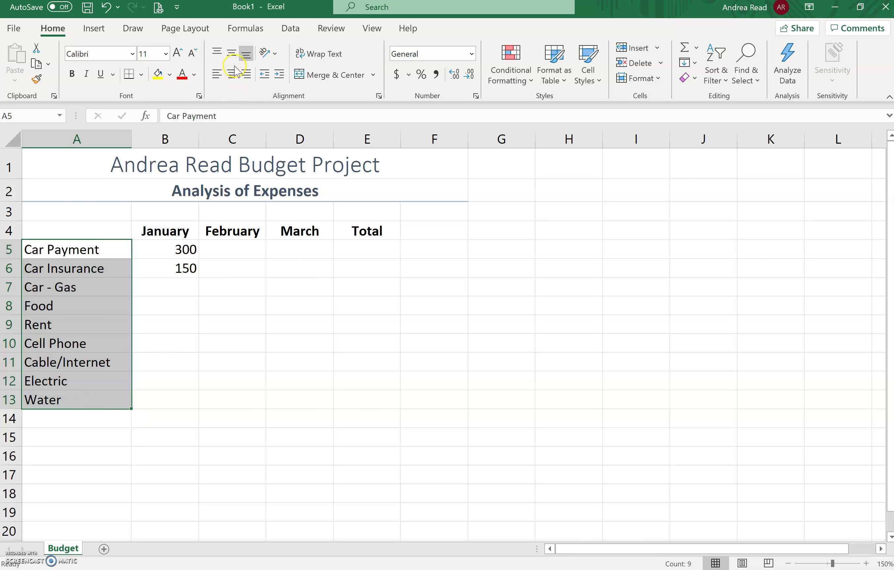
left_click(232, 74)
left_click(71, 74)
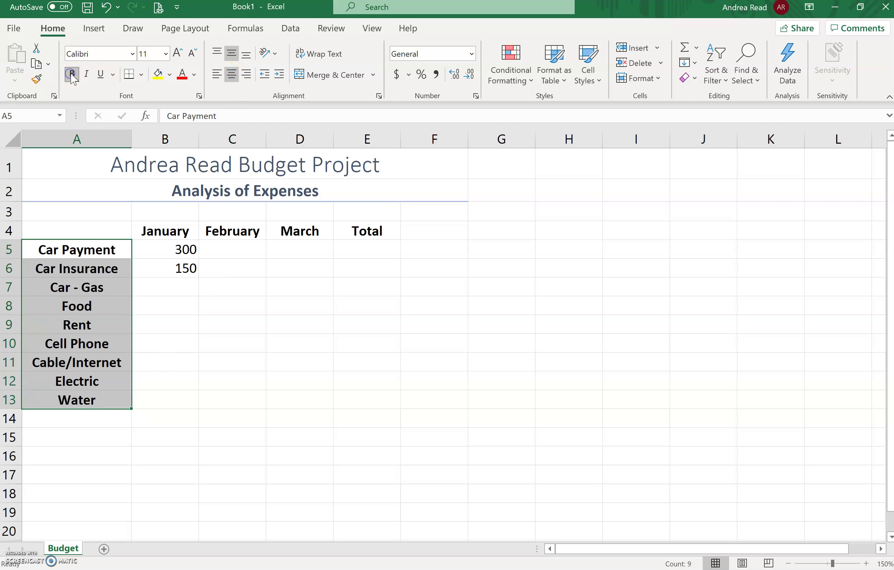
left_click(216, 74)
left_click(220, 356)
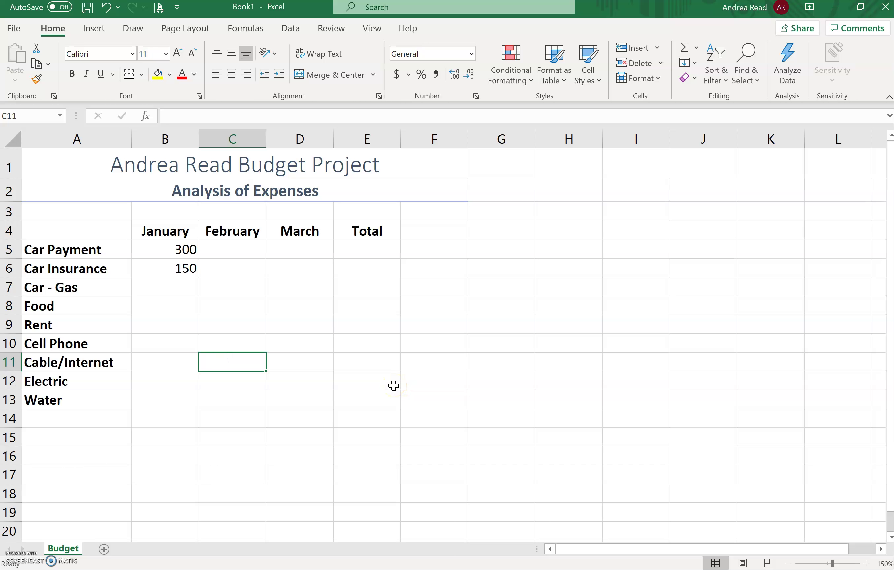
Enter the label Total in A14, below the Water row.
left_click(47, 424)
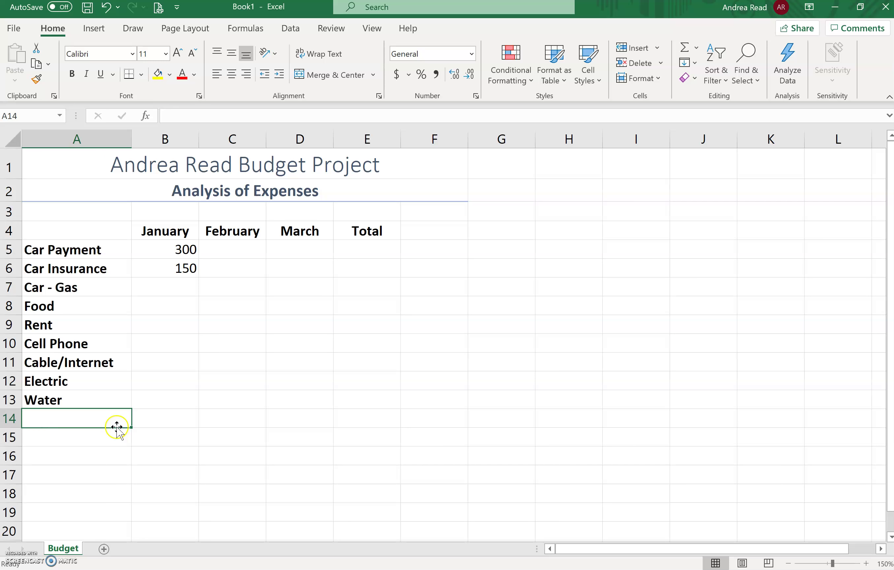
type("Total")
key("Return")
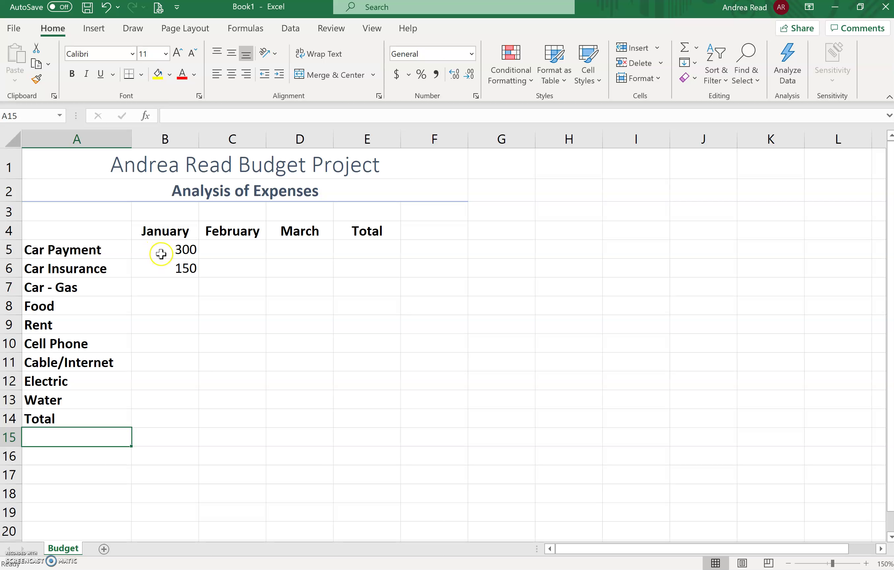
left_click_drag(159, 233, 304, 231)
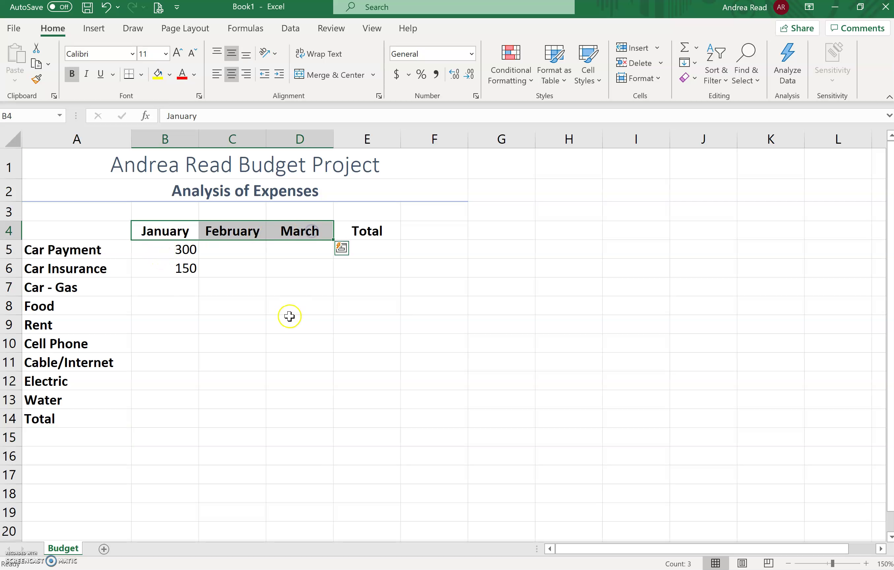
left_click_drag(169, 231, 313, 231)
left_click(302, 312)
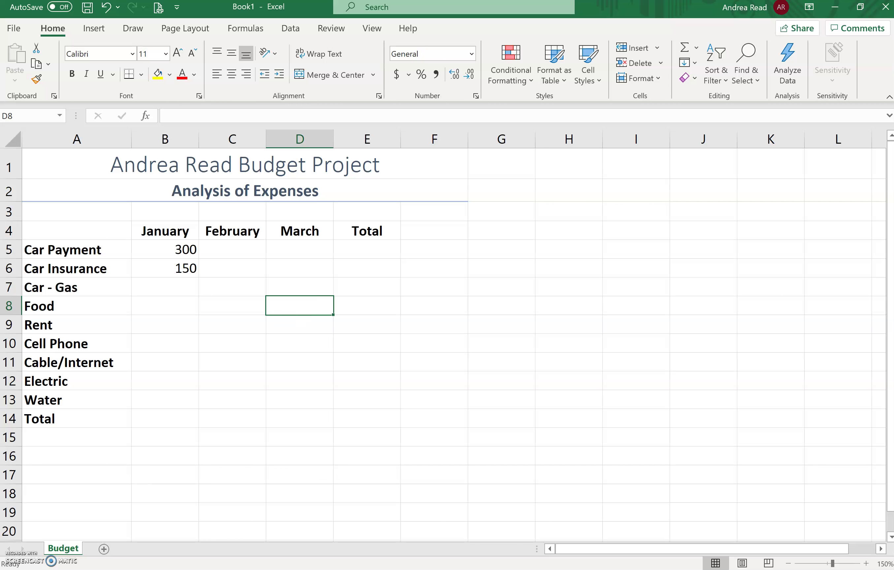
Add a new blank worksheet after Budget and return to the Budget sheet.
left_click(108, 549)
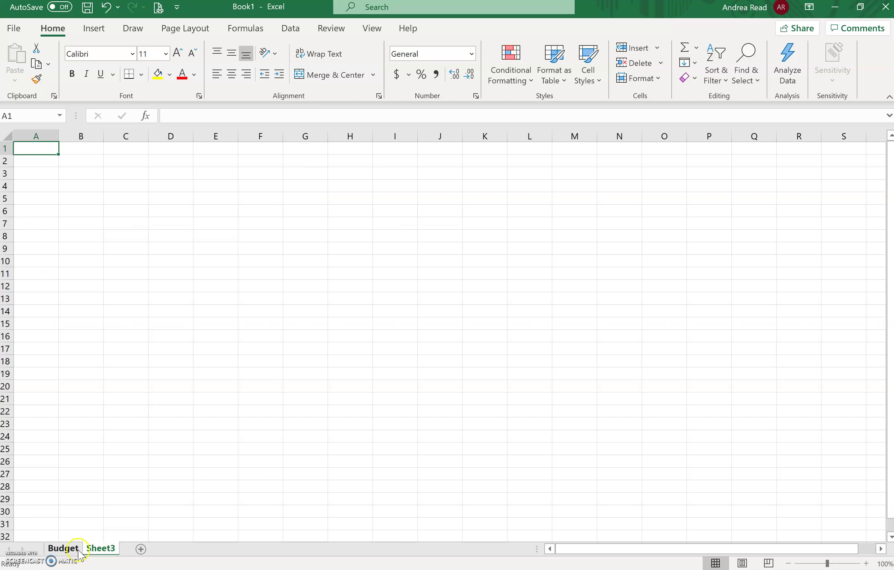
left_click(63, 549)
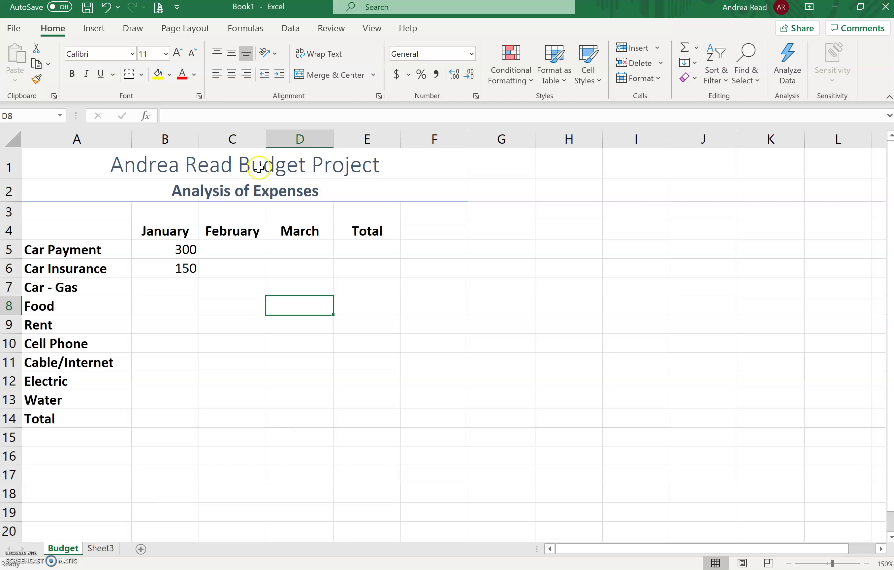
left_click(599, 78)
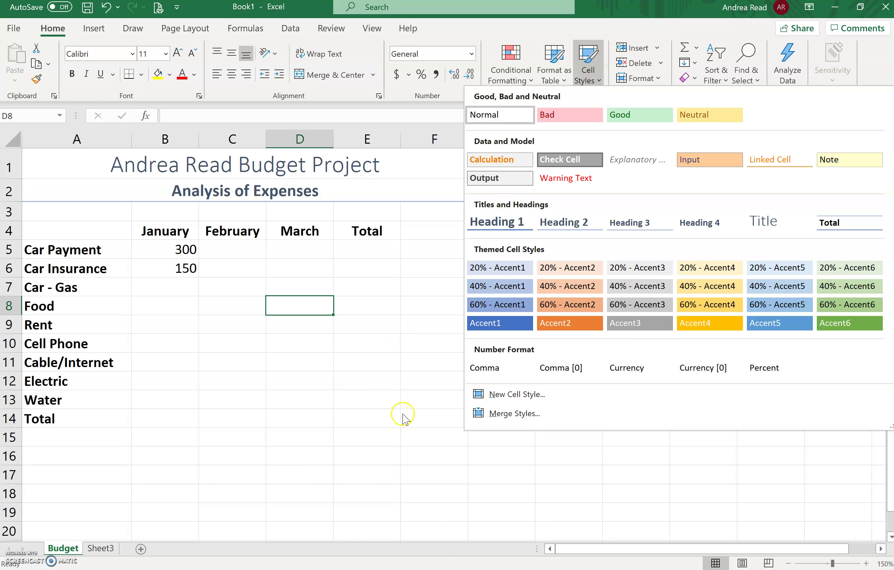
left_click(358, 402)
Center the January to March amount cells B5:D13 horizontally.
left_click(181, 250)
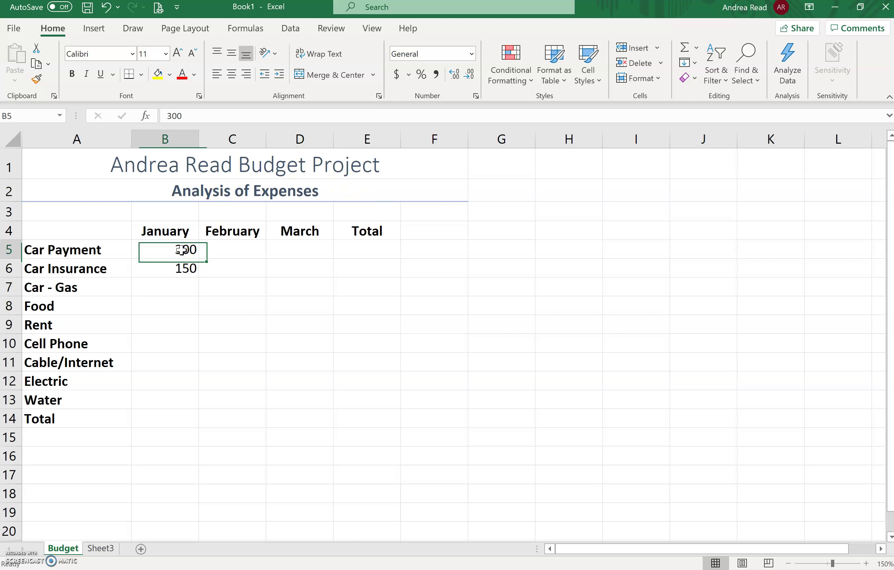
left_click_drag(174, 254, 307, 391)
left_click(308, 390)
left_click_drag(177, 251, 302, 403)
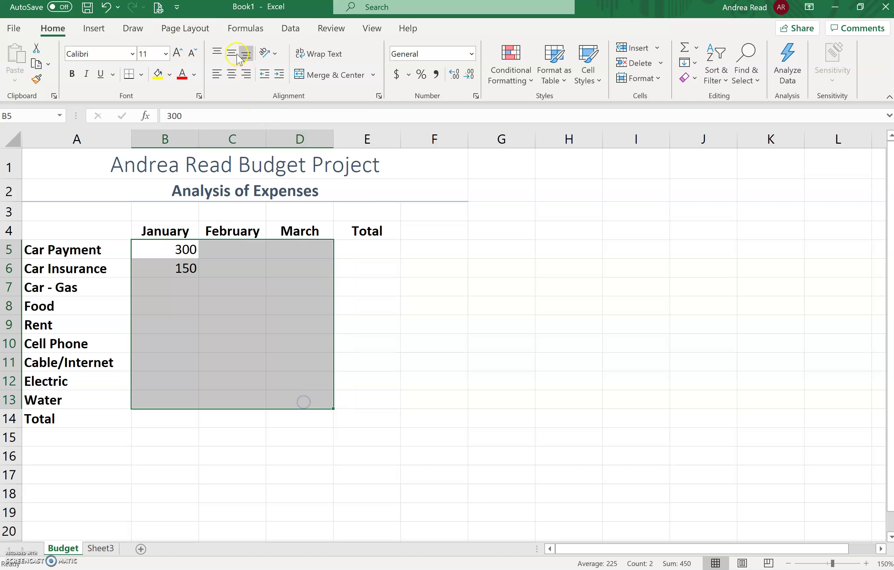
left_click(231, 77)
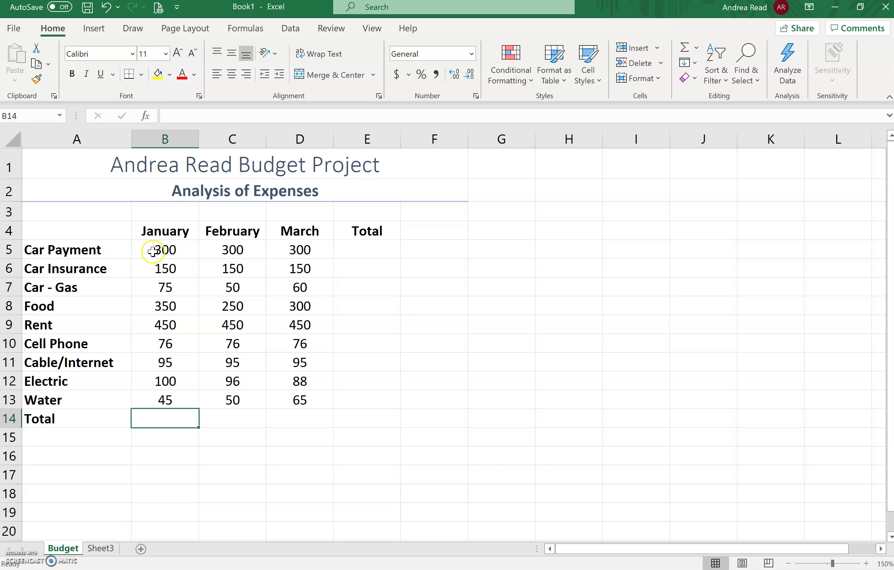
Format the Car Payment amounts in B5:D5 as Accounting with dollar signs and no decimal places.
left_click_drag(151, 249, 286, 258)
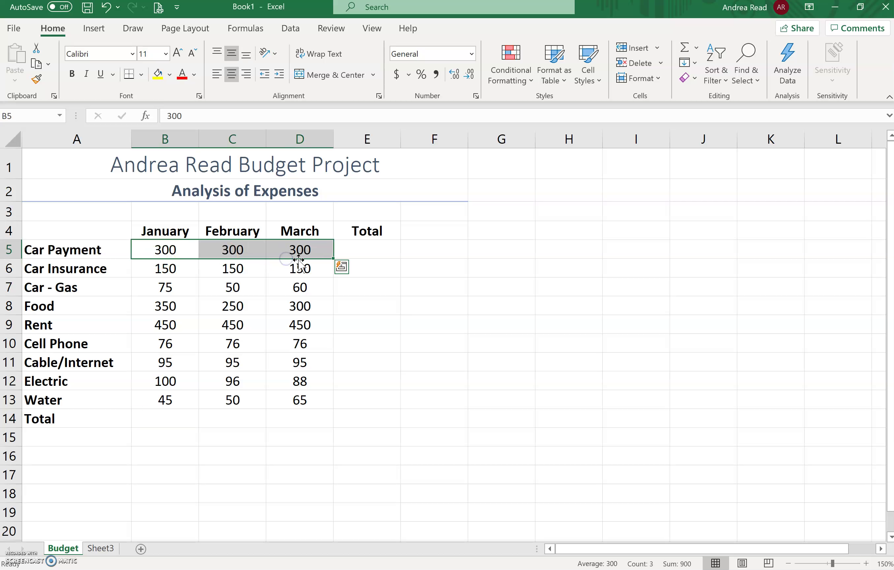
left_click(397, 76)
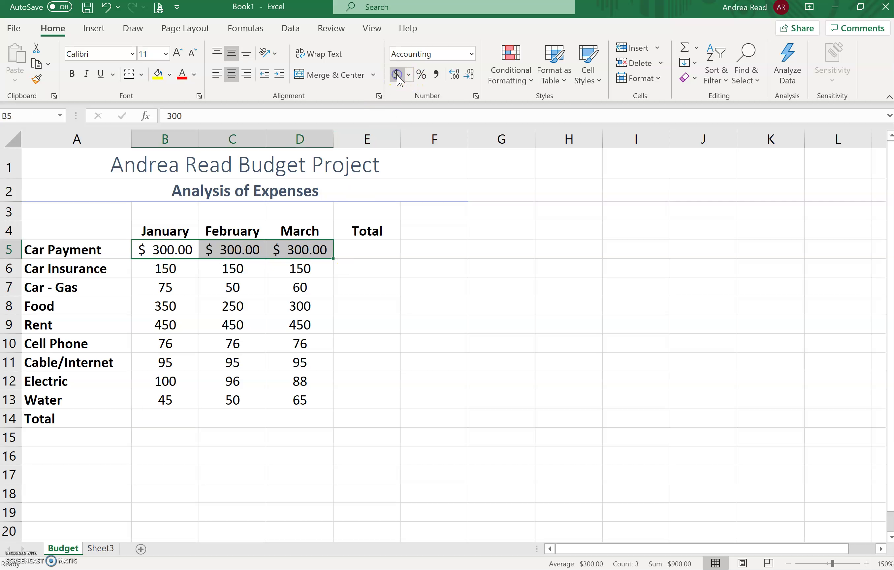
left_click(469, 75)
left_click(469, 74)
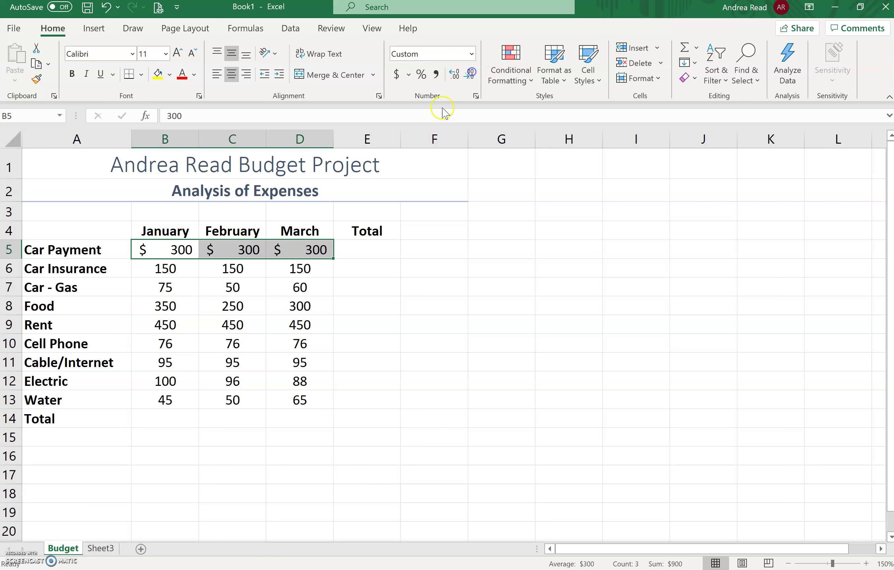
left_click(177, 367)
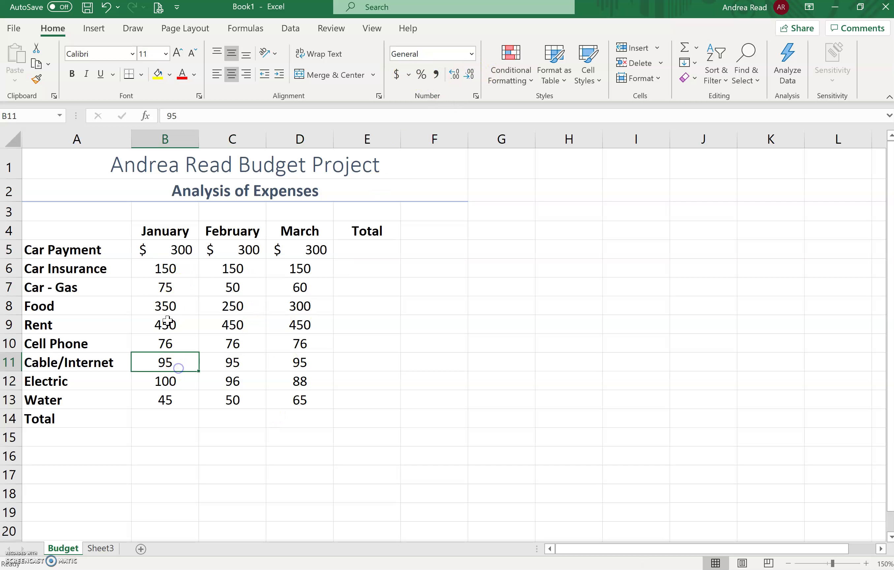
Right-align the amounts in B6:D13, from Car Insurance through Water.
left_click_drag(159, 264, 305, 400)
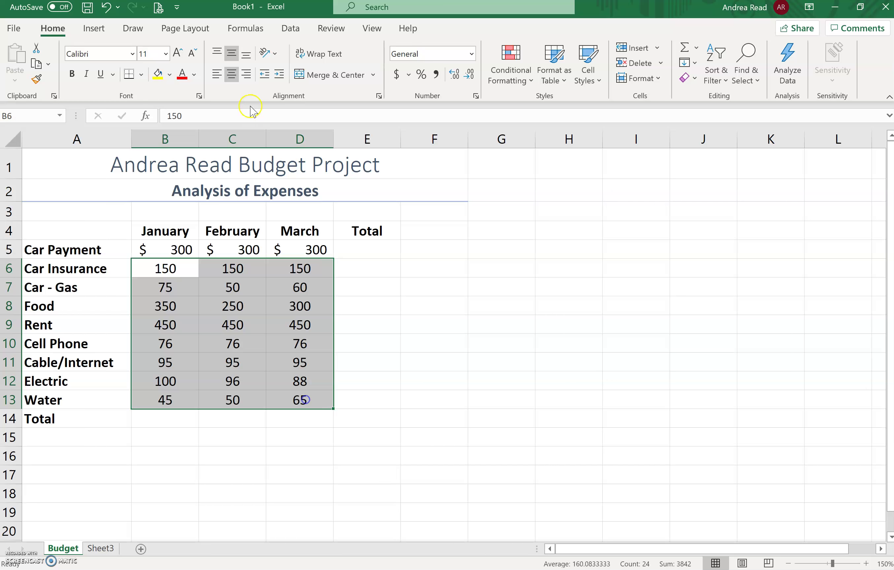
left_click(248, 78)
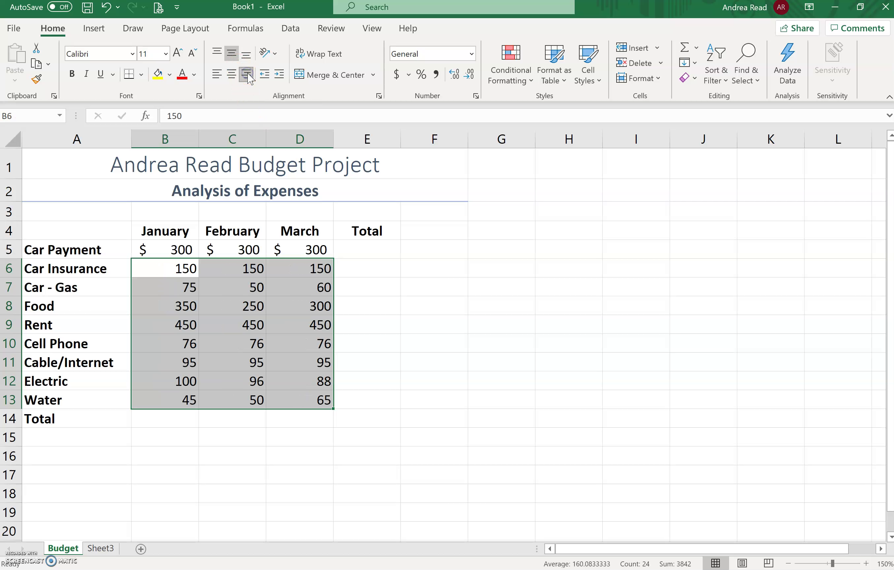
left_click(239, 304)
Format the Water amounts in B13:D13 as Accounting with dollar signs and no decimal places.
left_click_drag(160, 394, 301, 401)
left_click(397, 75)
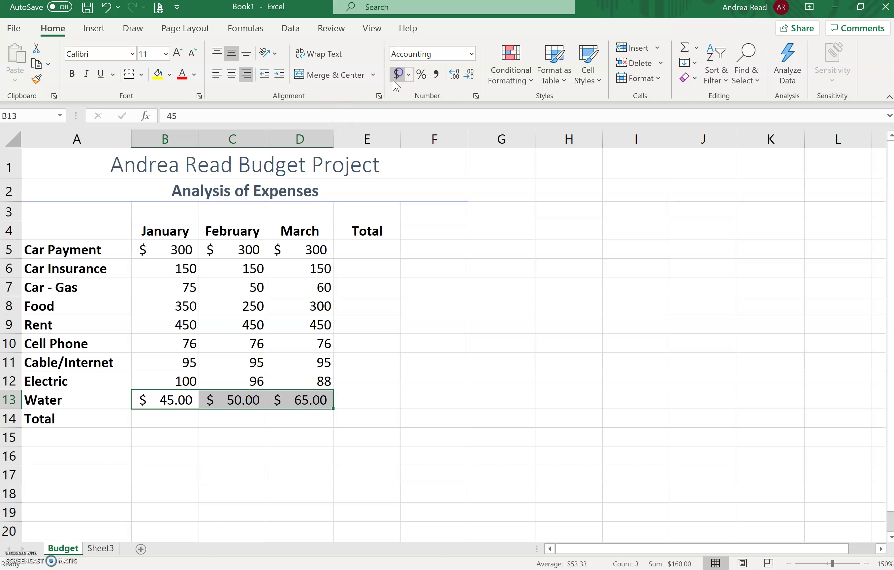
left_click(470, 81)
left_click(470, 81)
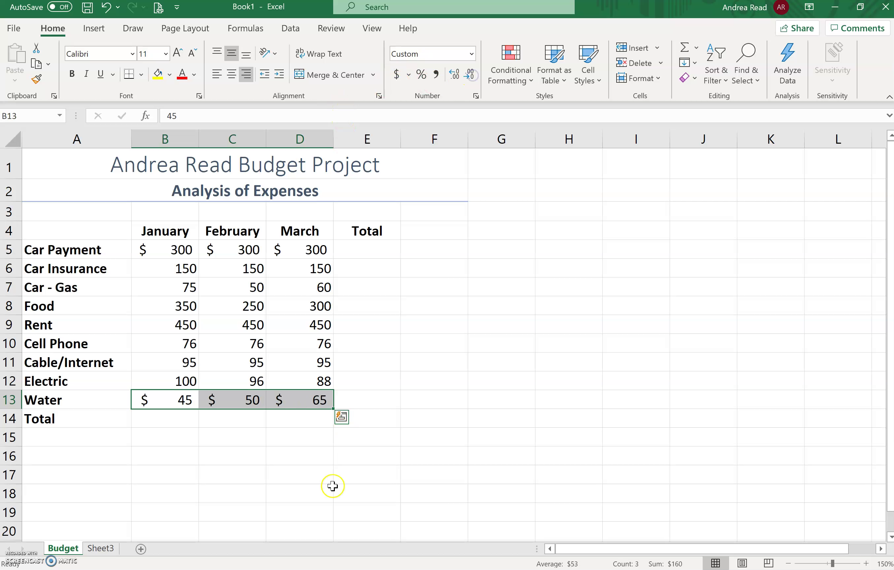
Show two decimal places on the monthly amounts and empty total cells in B5:D14.
left_click(304, 470)
left_click_drag(172, 250, 308, 420)
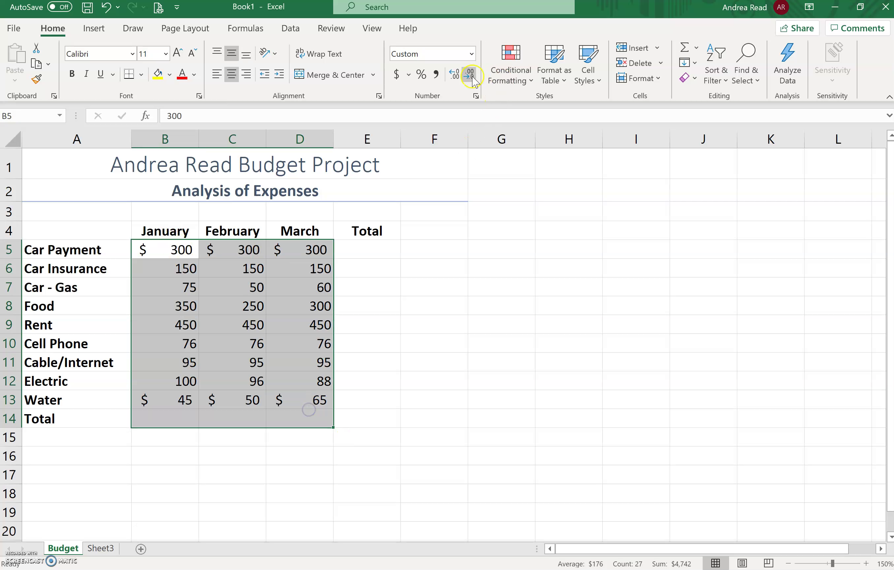
left_click(454, 75)
left_click(455, 75)
left_click(413, 299)
Apply the comma number style to the Car Insurance through Electric amounts in B6:D12.
left_click_drag(164, 266, 311, 380)
left_click(435, 75)
left_click(377, 339)
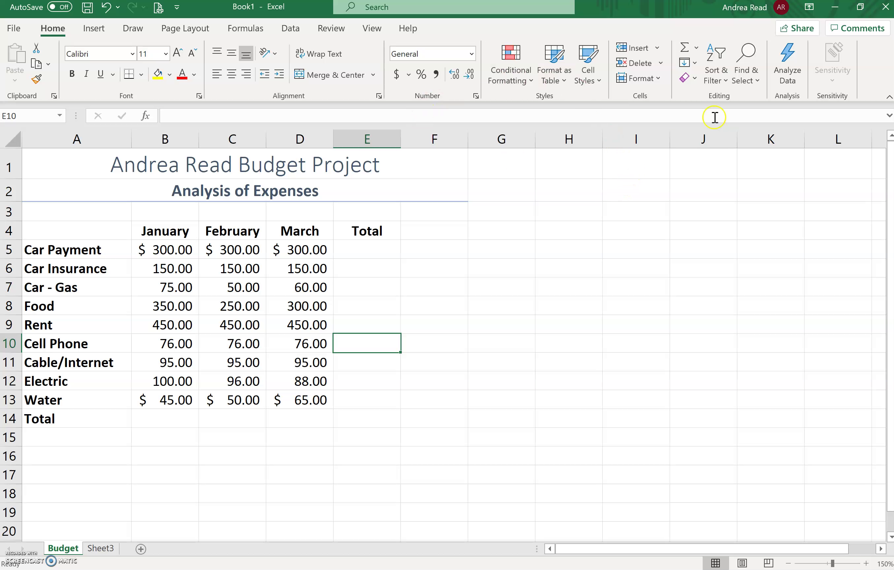
Examine the available cell styles, the Center Across Selection alignment option, and the formatting of the labels, headings and amounts.
left_click(599, 80)
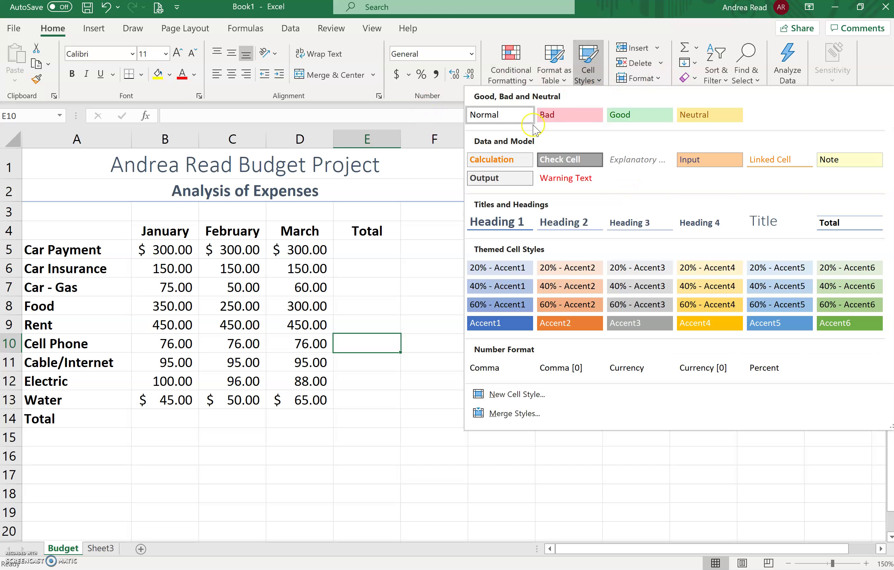
left_click(446, 239)
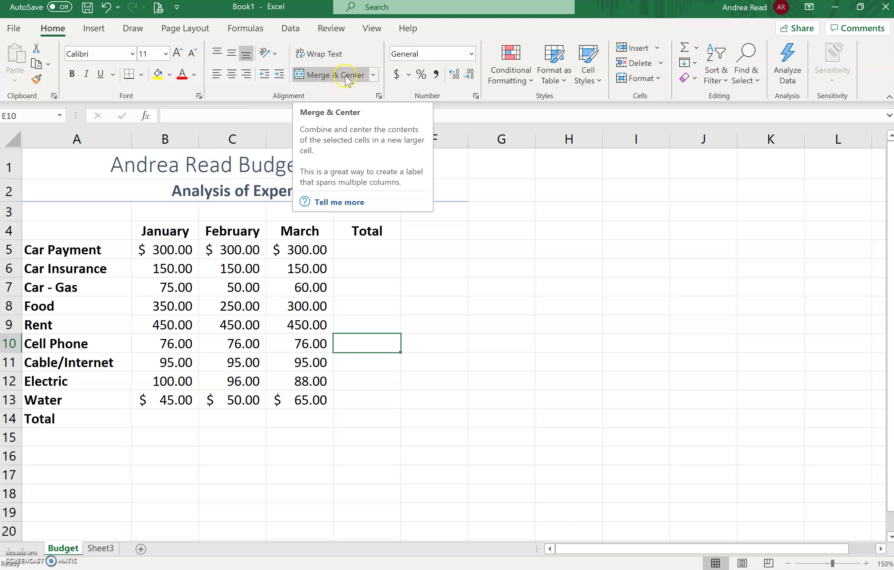
left_click(379, 96)
left_click(364, 81)
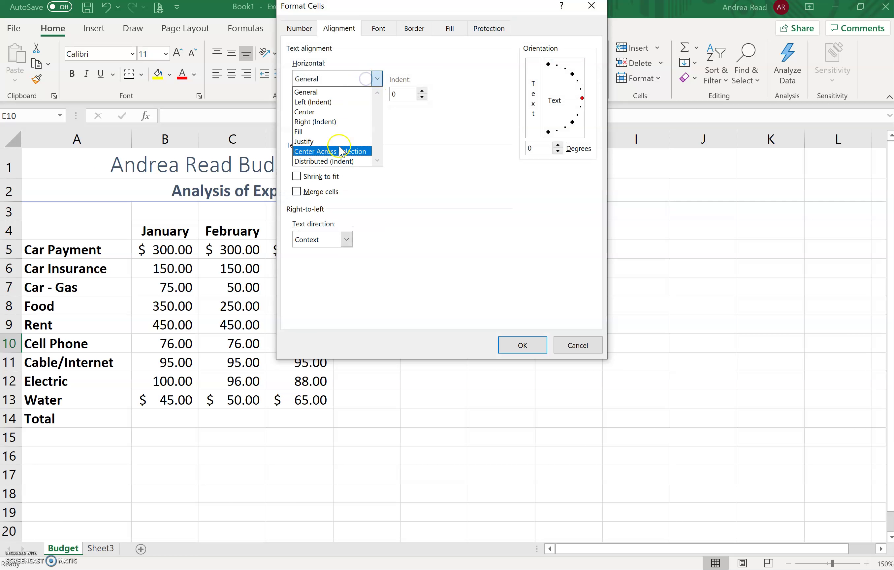
left_click(579, 346)
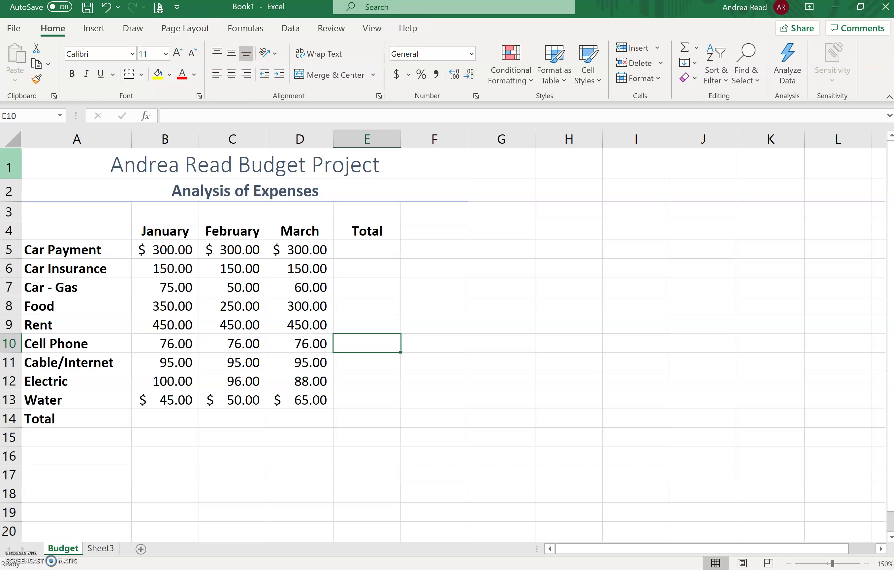
left_click(37, 251)
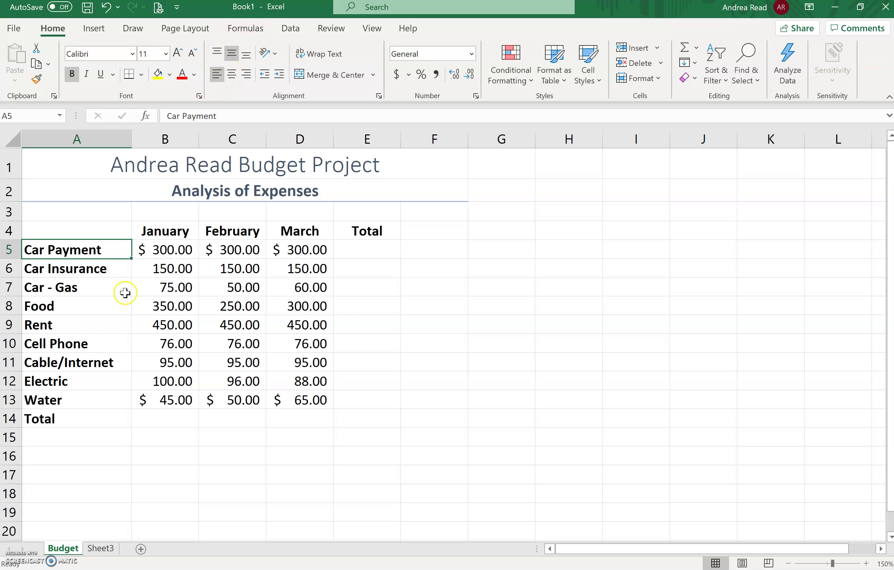
left_click(278, 362)
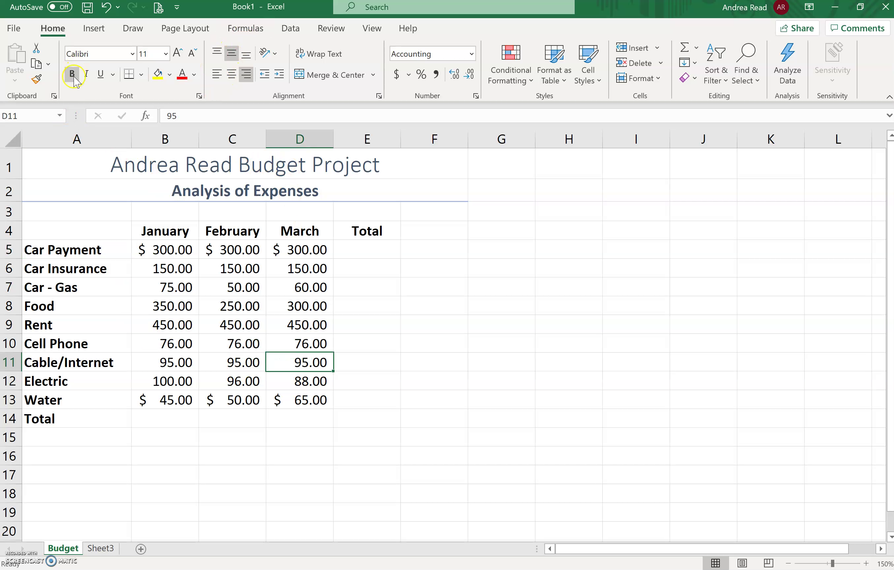
left_click(140, 231)
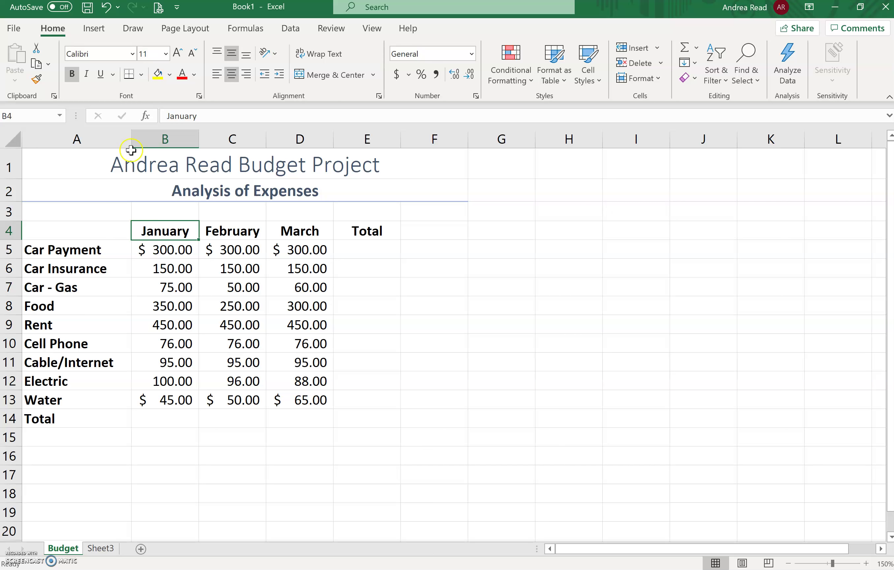
left_click(396, 367)
left_click(149, 248)
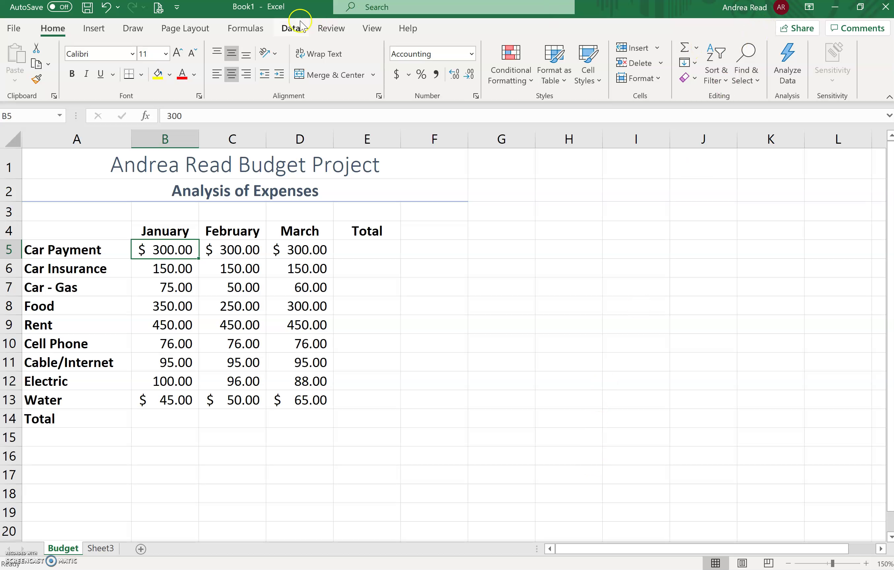
Total the Car Payment amounts B5:D5 in E5 with the AutoSum Sum function.
left_click(246, 28)
left_click(47, 84)
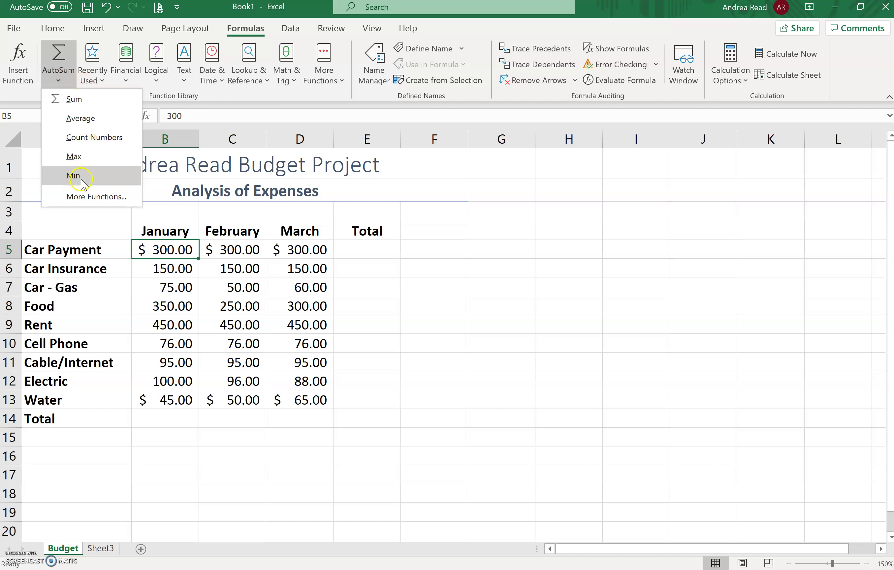
left_click(381, 318)
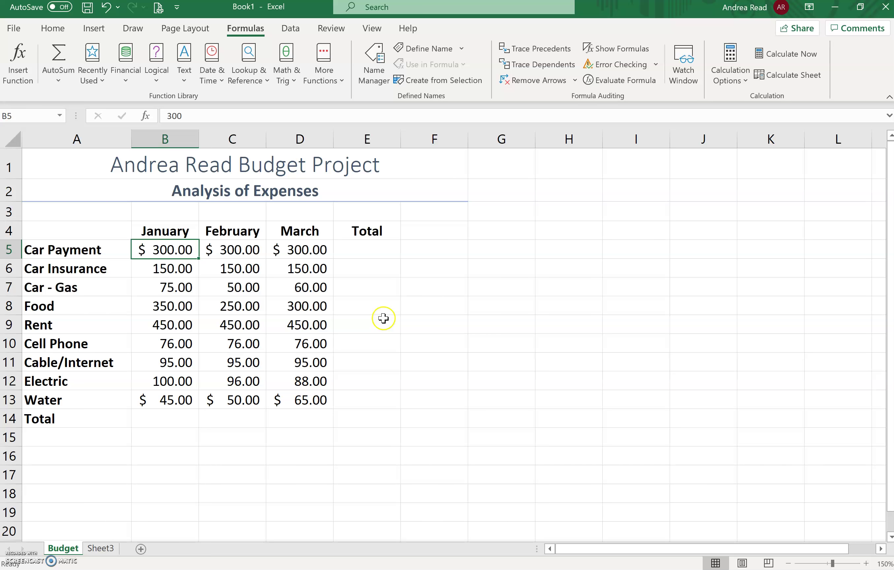
left_click(366, 250)
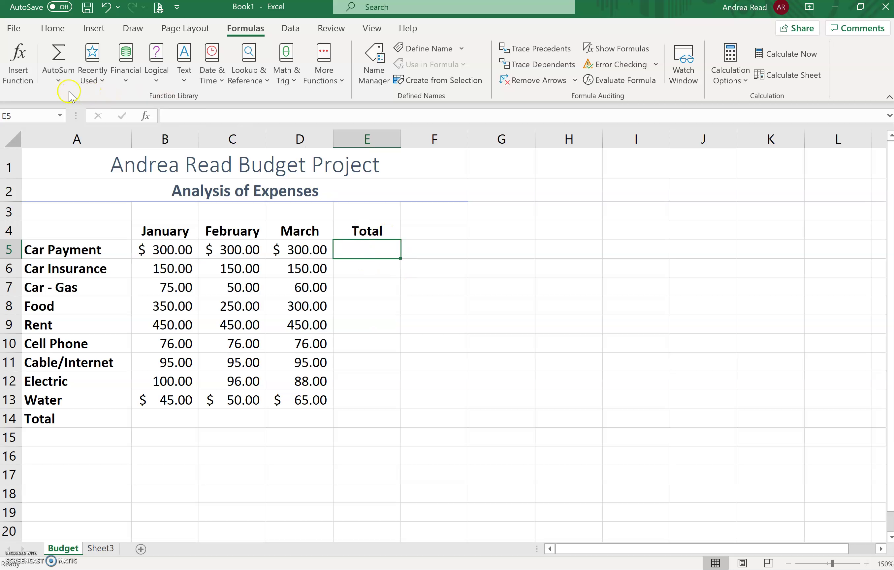
left_click(58, 56)
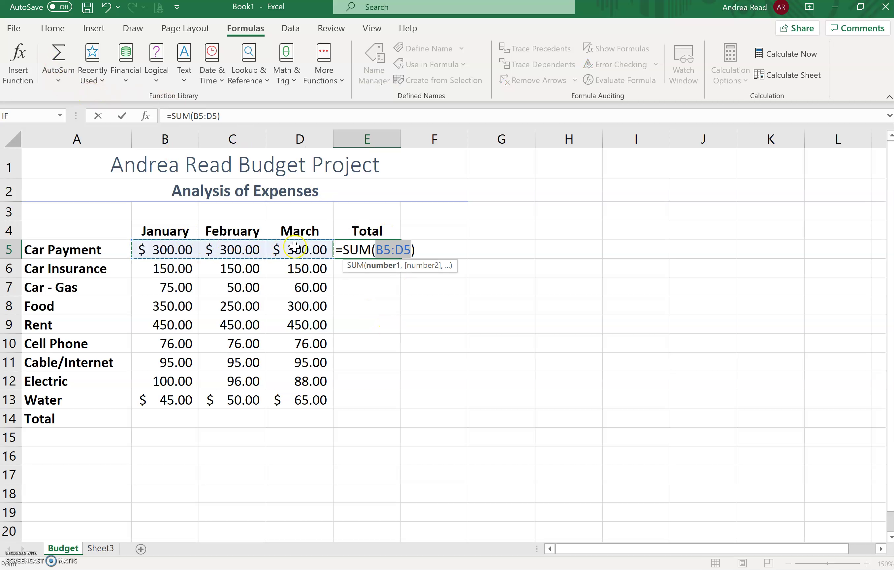
key("Return")
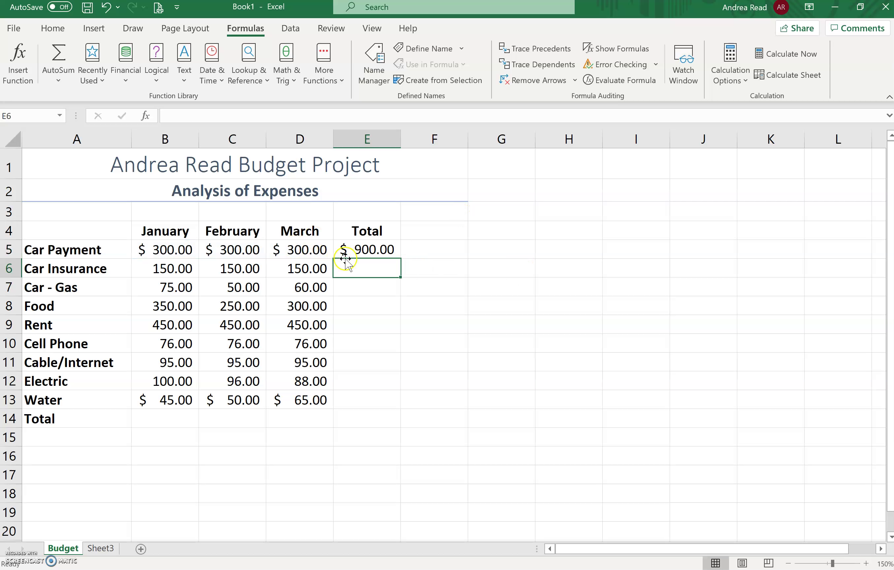
Copy the Car Payment total formula from E5 down through E13 and autofit the width of column E.
left_click(384, 246)
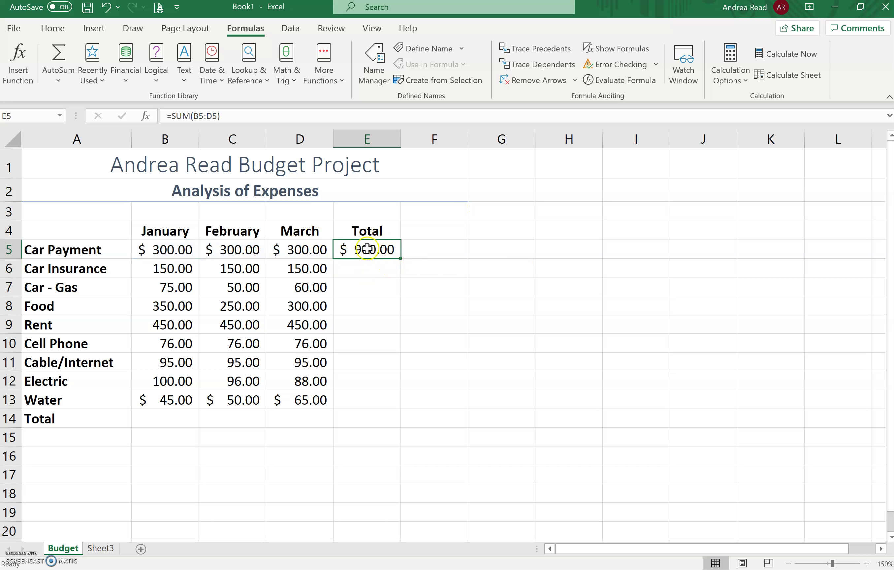
left_click_drag(401, 260, 399, 411)
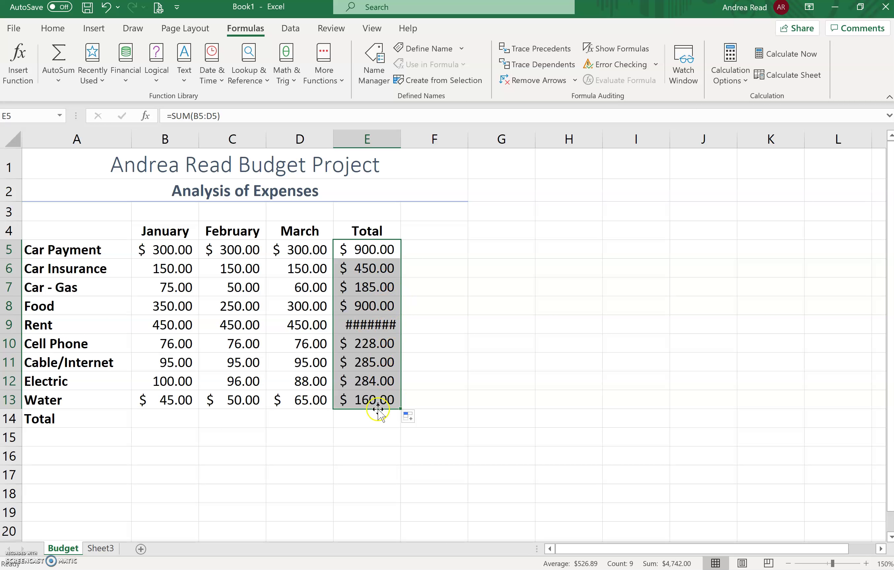
left_click(379, 321)
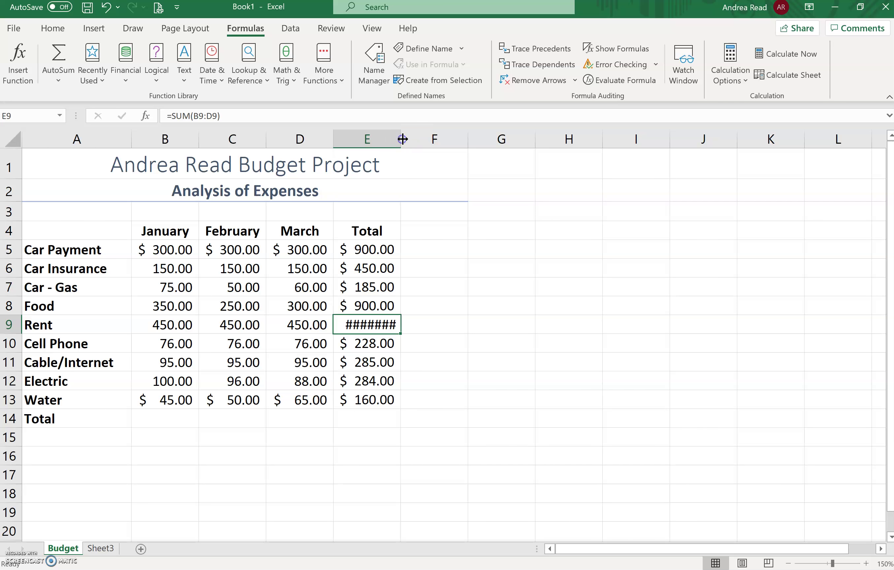
double_click(401, 139)
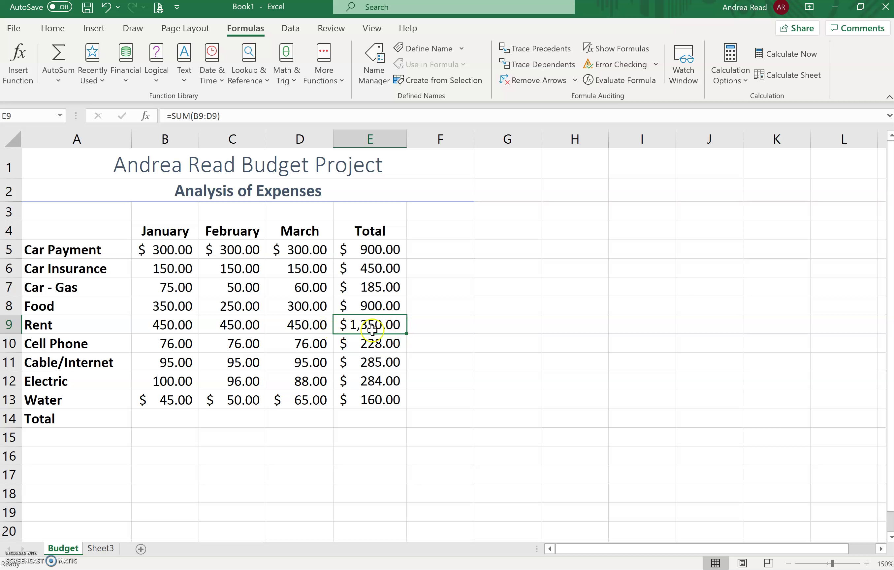
Apply the comma number style to the Car Insurance through Electric totals in E6:E12.
left_click_drag(373, 269, 381, 373)
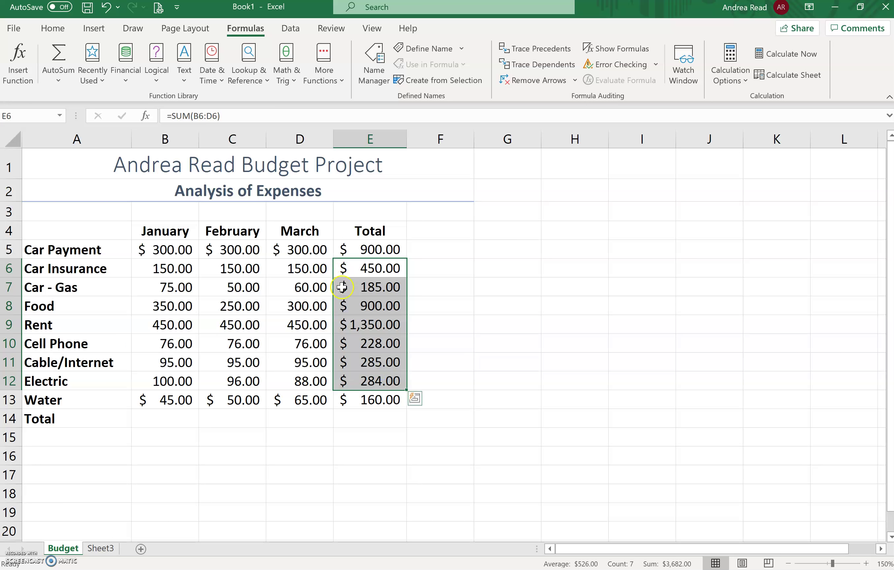
left_click(347, 344)
left_click_drag(360, 269, 366, 379)
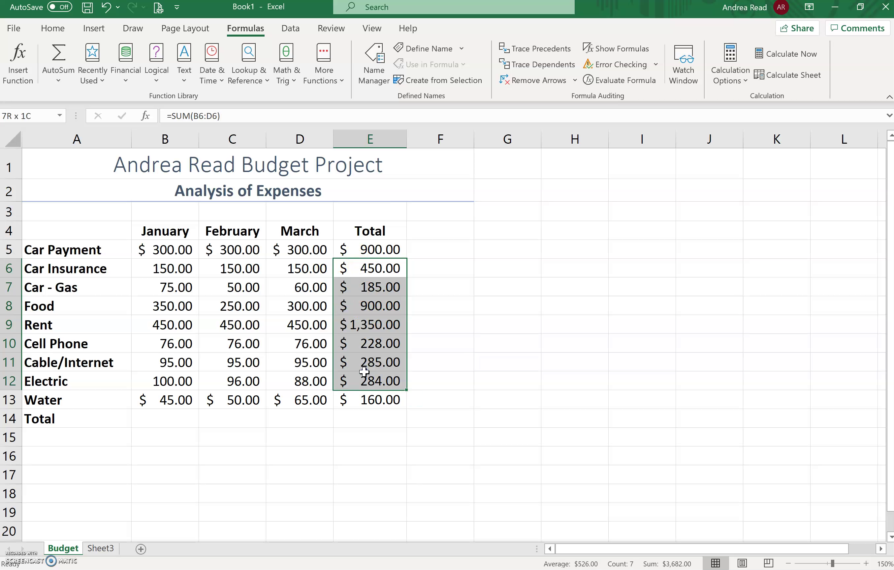
left_click(53, 28)
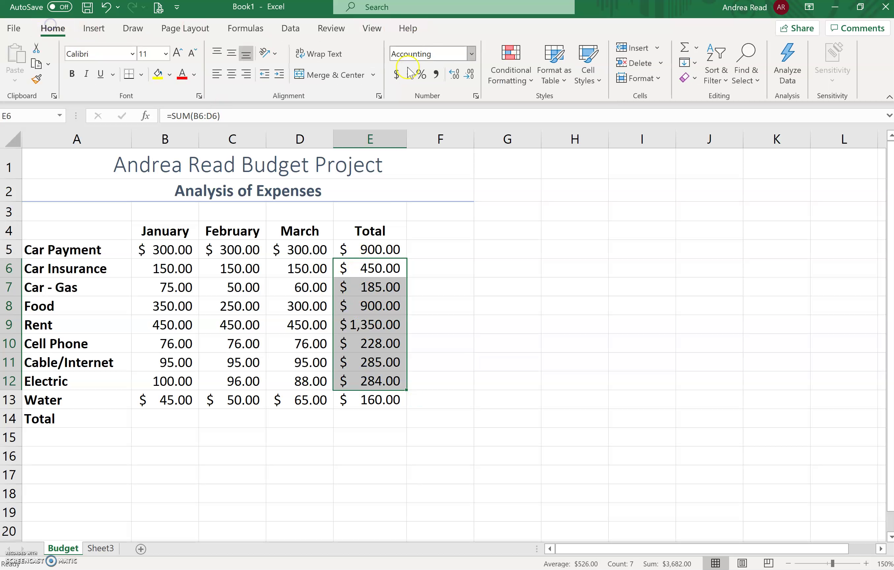
left_click(435, 74)
left_click(401, 331)
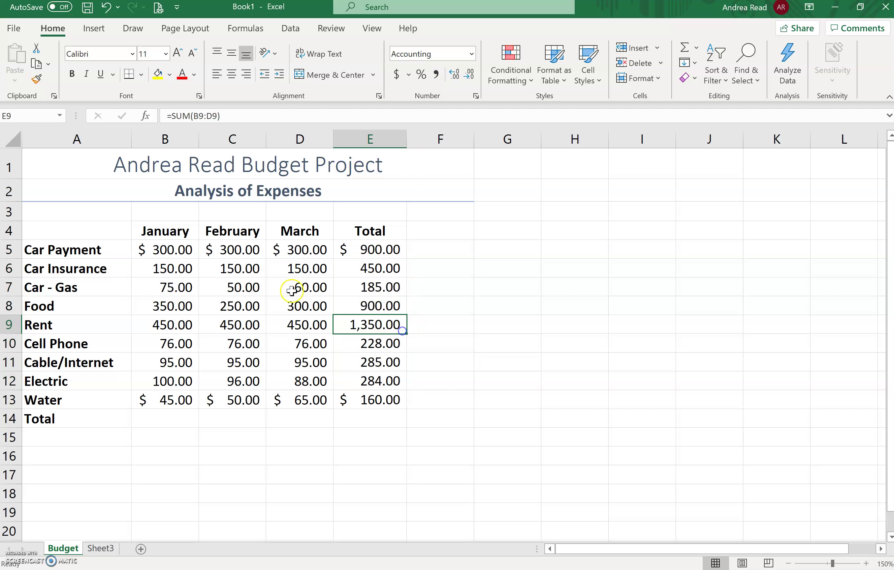
left_click_drag(173, 269, 324, 385)
left_click_drag(376, 270, 390, 384)
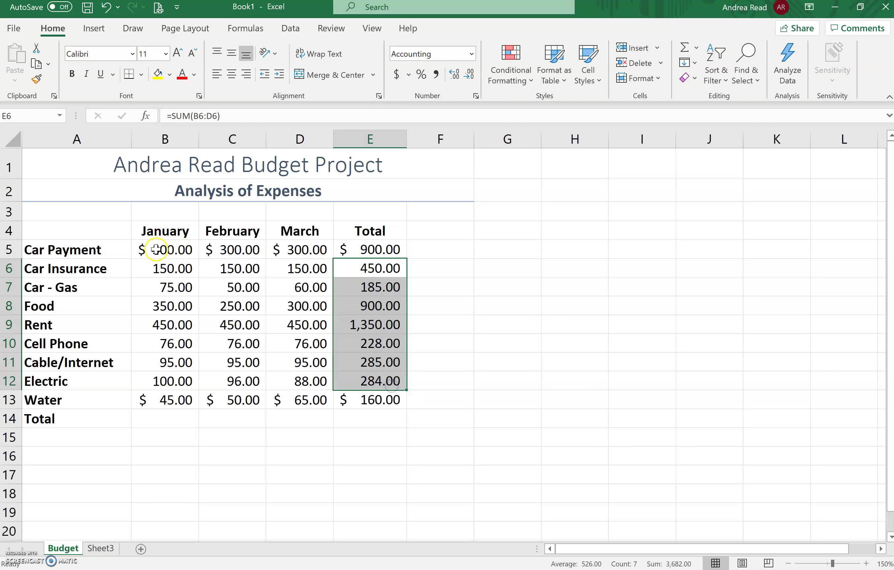
left_click_drag(156, 249, 379, 251)
left_click_drag(141, 399, 398, 399)
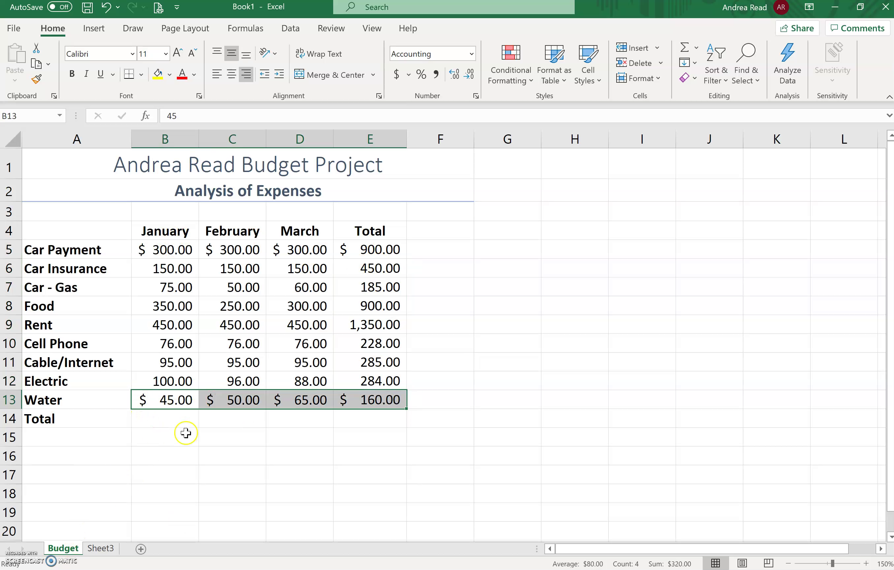
Total the January amounts B5:B13 in B14 with the AutoSum Sum function.
left_click(179, 418)
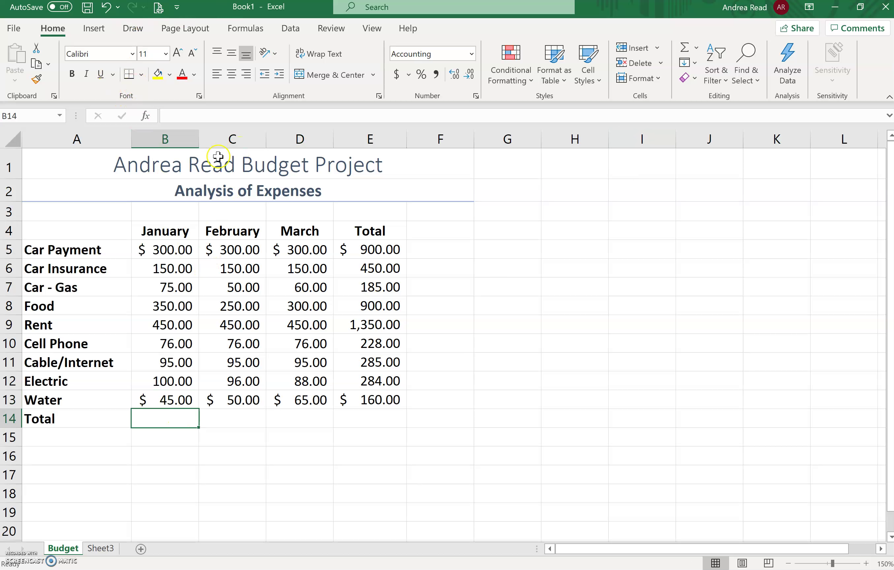
left_click(252, 28)
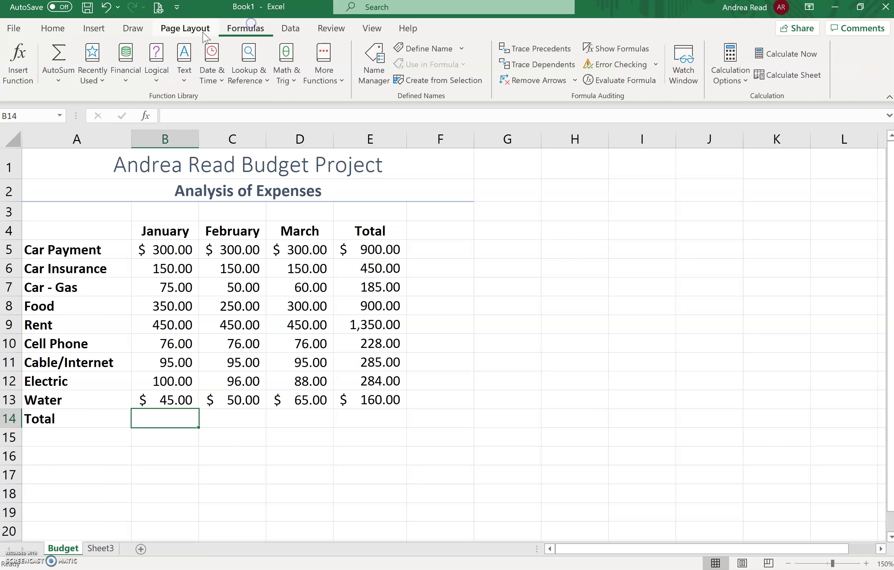
left_click(58, 80)
left_click(66, 101)
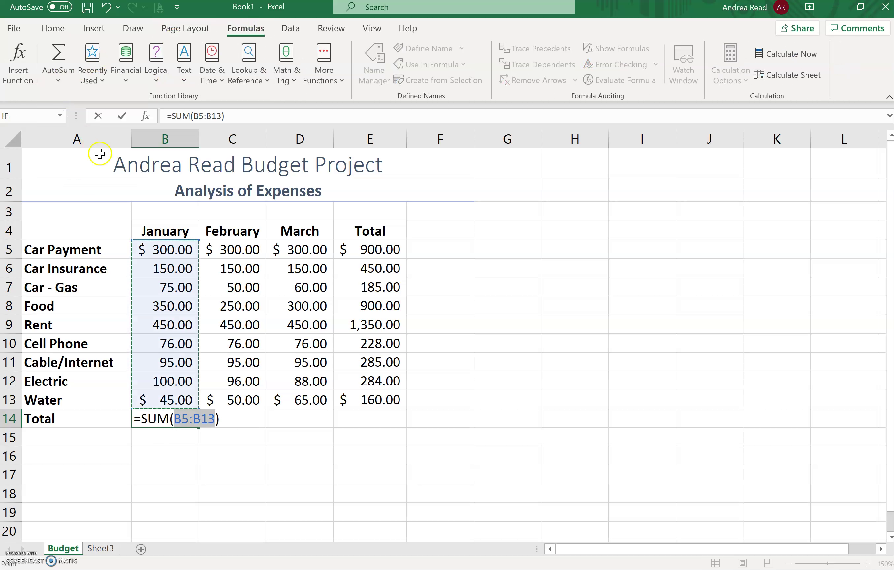
key("Return")
Copy the January total formula from B14 across through E14 and autofit the February and March columns.
left_click(162, 419)
left_click_drag(205, 427, 419, 436)
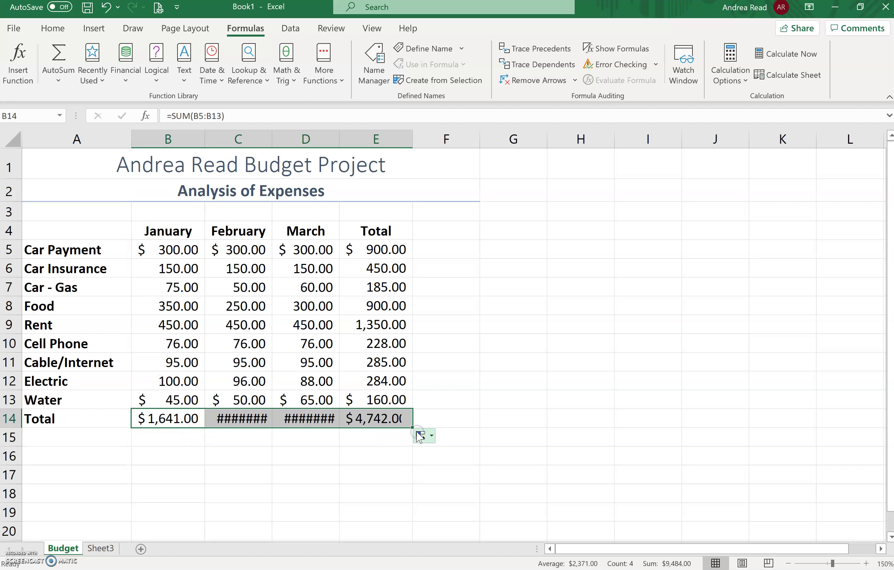
left_click_drag(217, 147, 317, 141)
double_click(339, 139)
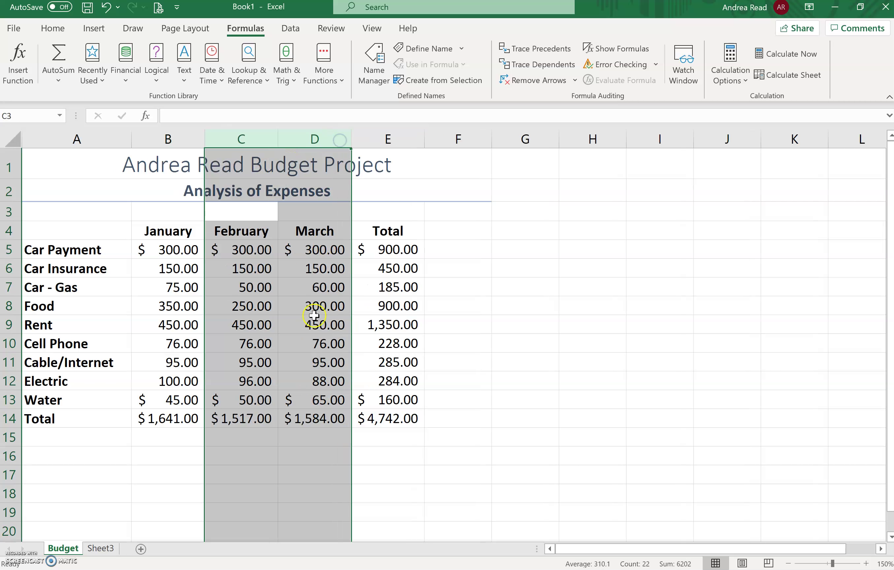
left_click(237, 439)
Apply the comma number style to the Water amounts and total in B13:E13.
left_click_drag(142, 402, 404, 398)
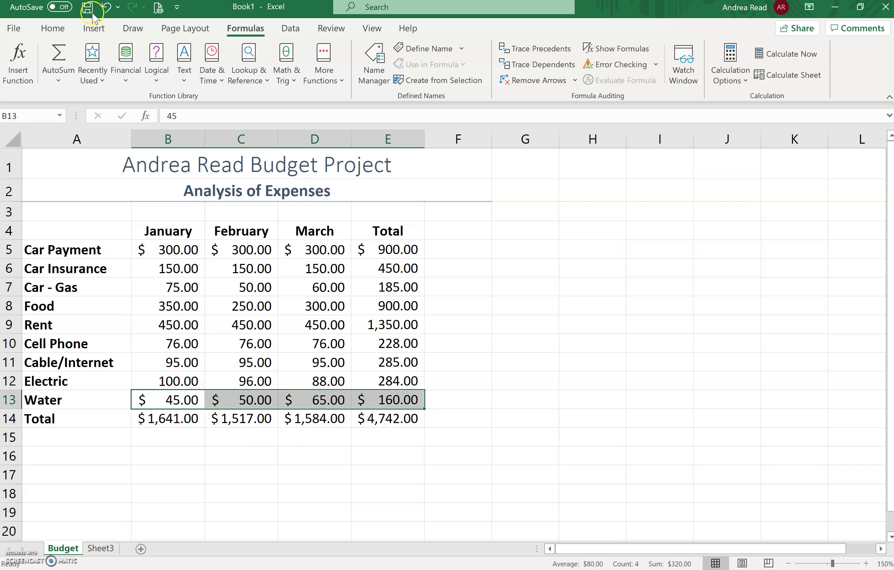
left_click(53, 28)
left_click(436, 76)
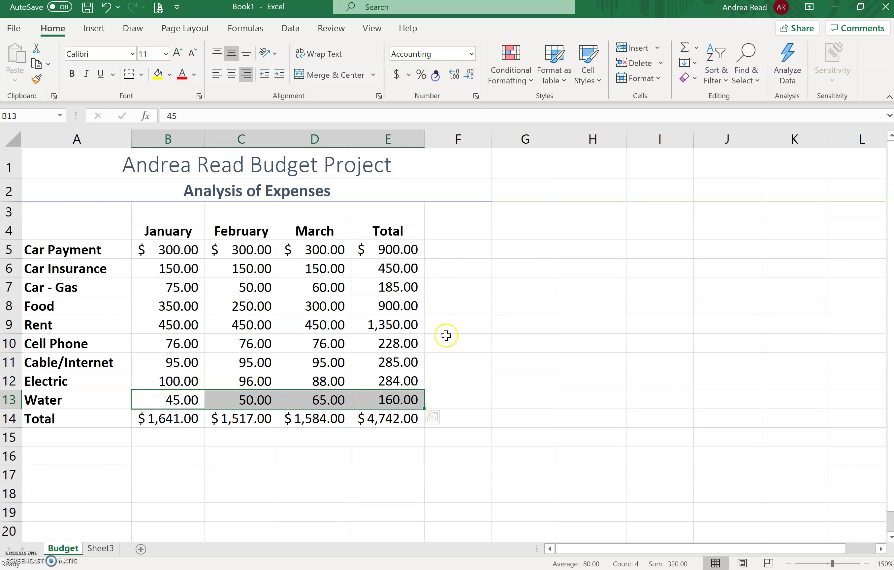
left_click(452, 459)
left_click_drag(159, 418, 398, 419)
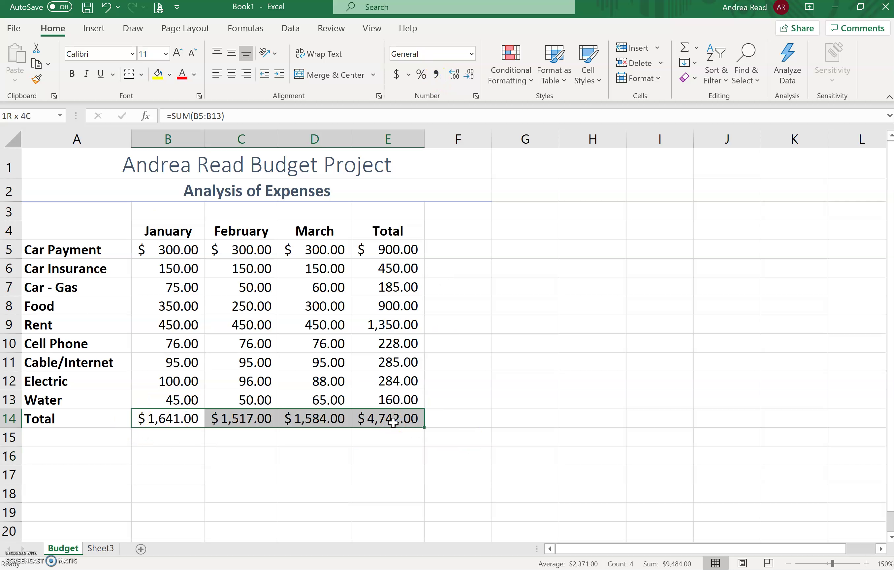
left_click_drag(143, 248, 399, 248)
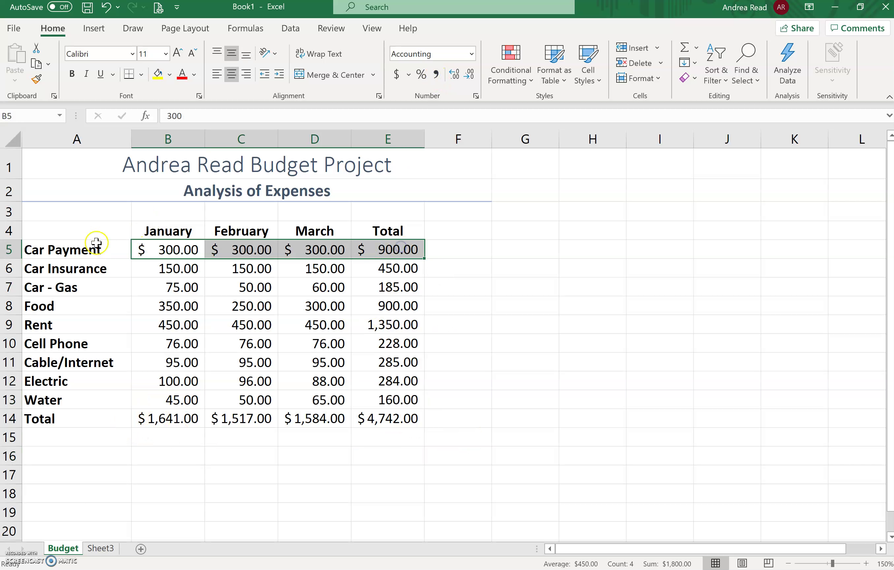
left_click_drag(177, 260, 396, 394)
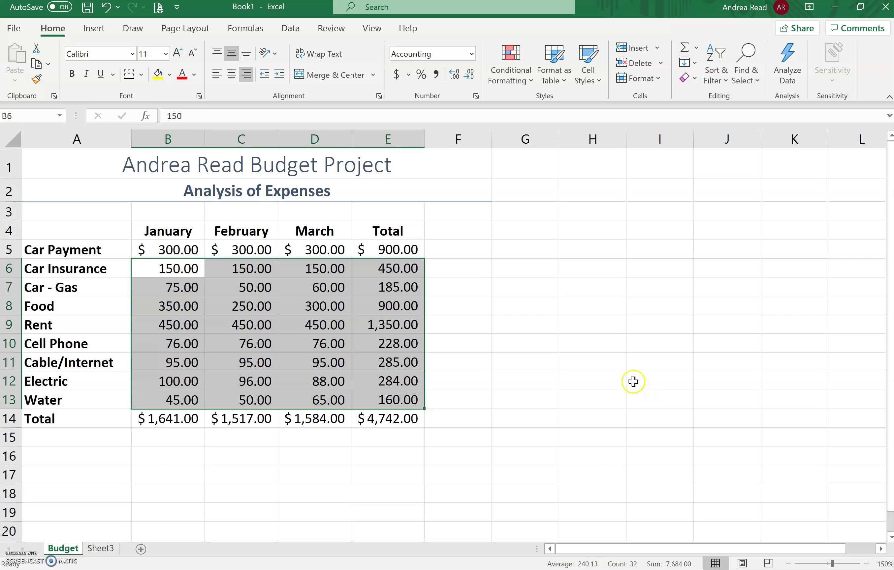
Apply the Total cell style to the monthly and overall totals in B14:E14.
left_click_drag(141, 418, 414, 417)
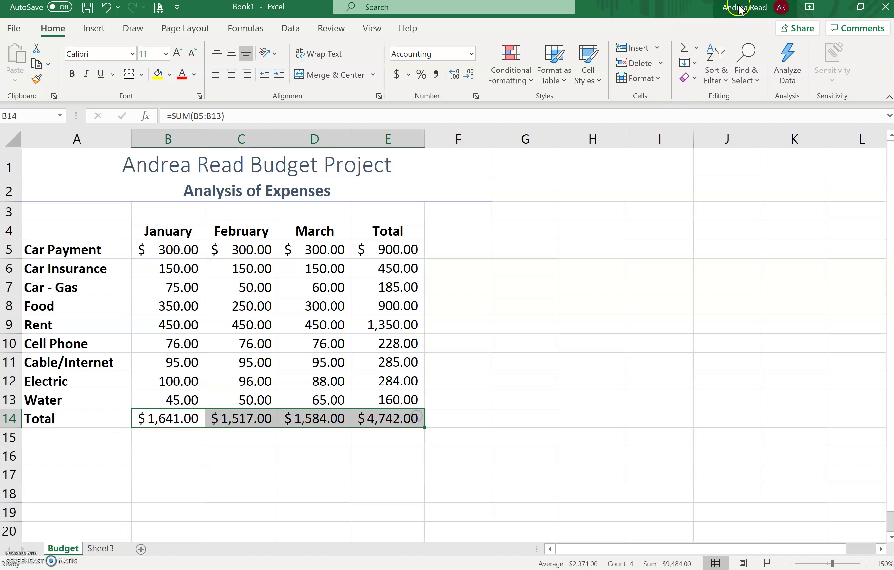
left_click(601, 79)
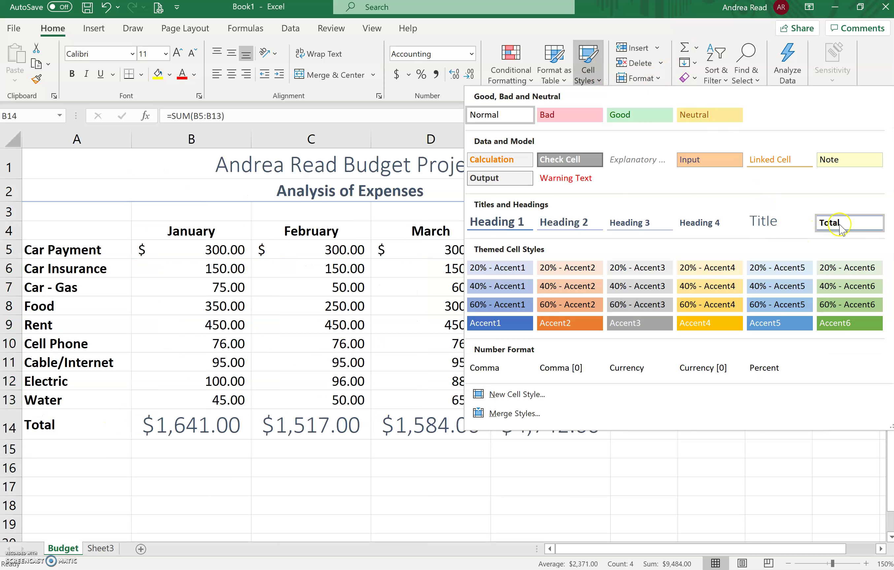
left_click(840, 227)
left_click(623, 446)
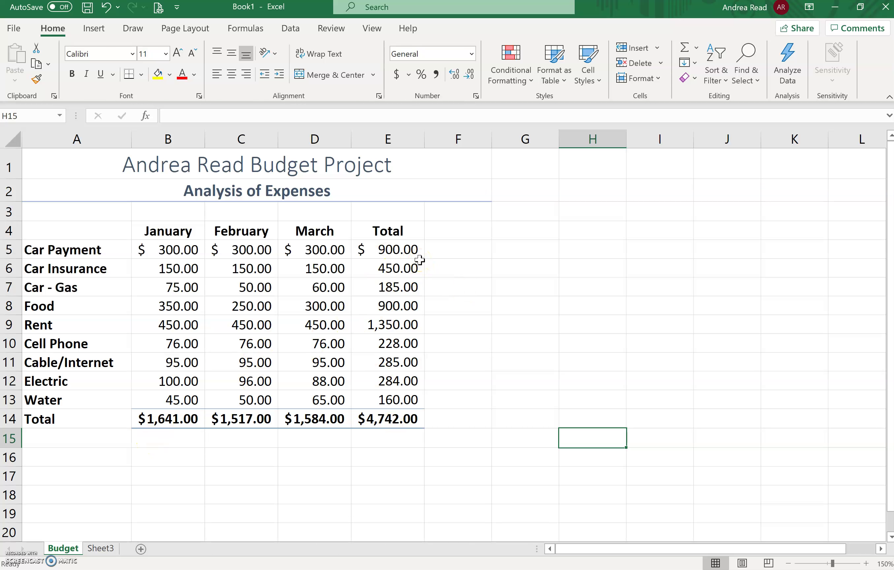
Delete the empty Sheet3 worksheet from the workbook.
left_click(99, 549)
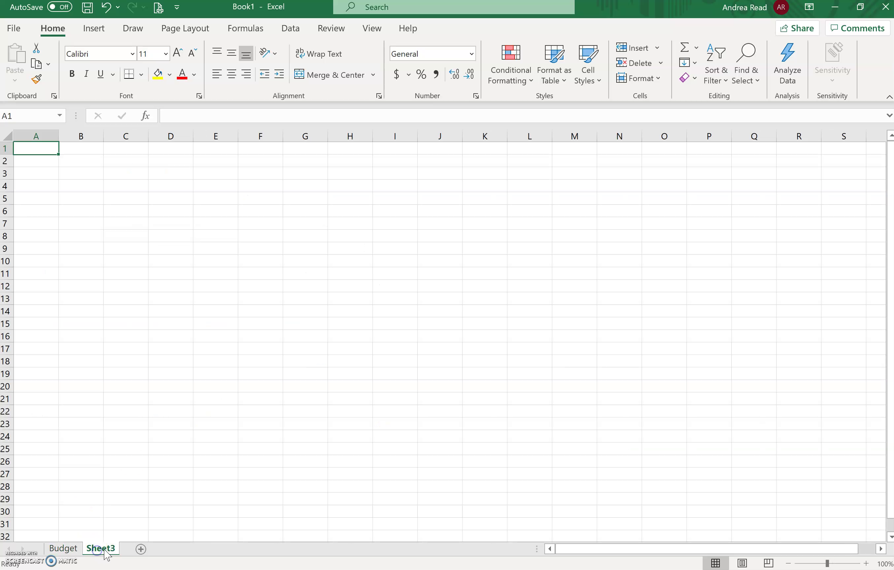
right_click(101, 549)
left_click(178, 386)
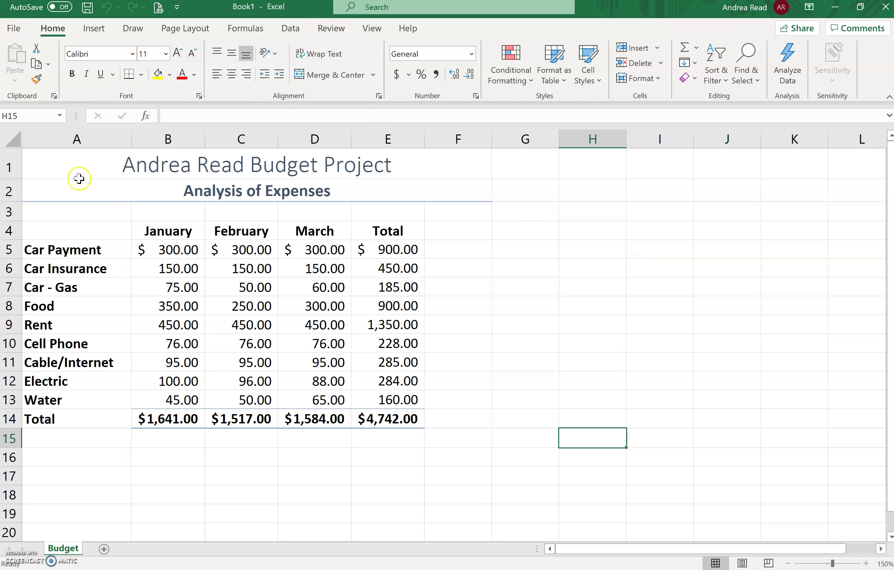
left_click(885, 6)
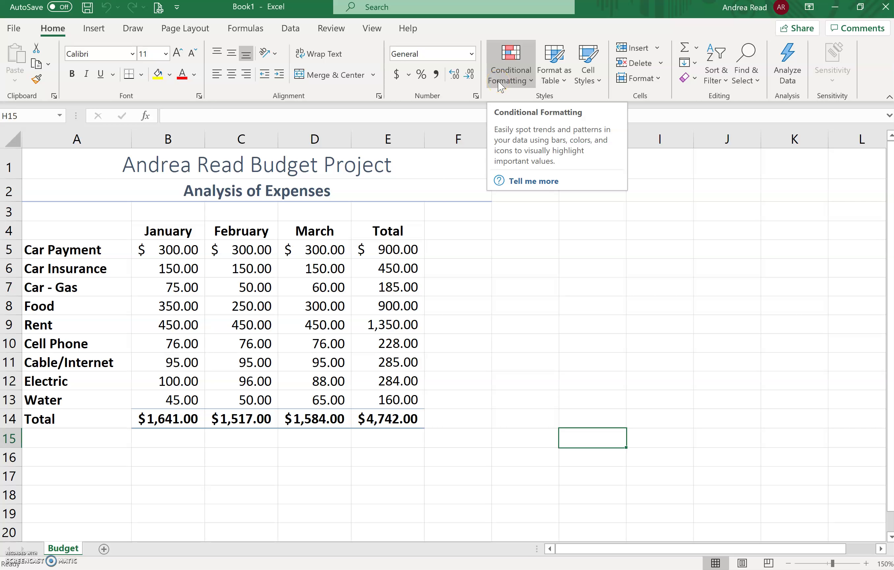
left_click(765, 339)
Add a Greater Than 450 conditional formatting rule to the expense totals E5:E13 with Light Red Fill with Dark Red Text.
left_click_drag(387, 247, 383, 400)
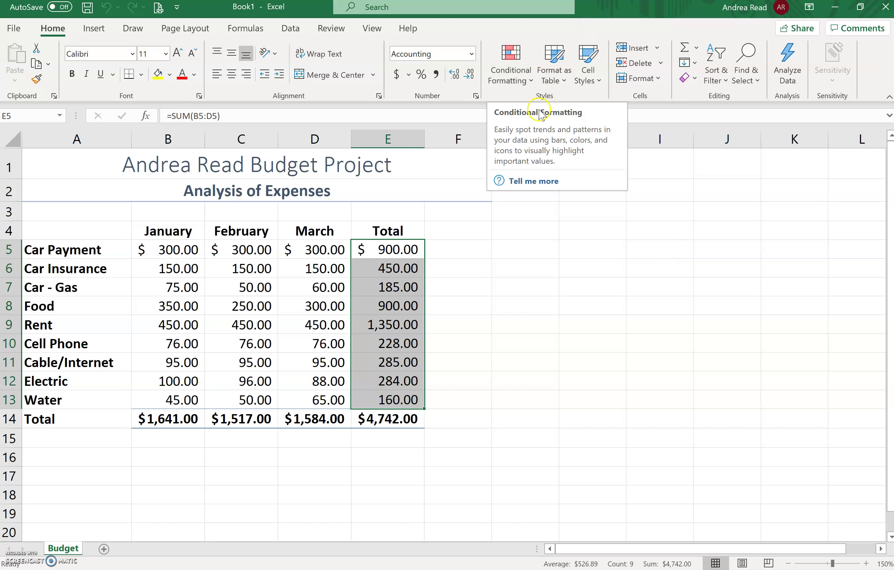
left_click(524, 81)
mouse_move(533, 107)
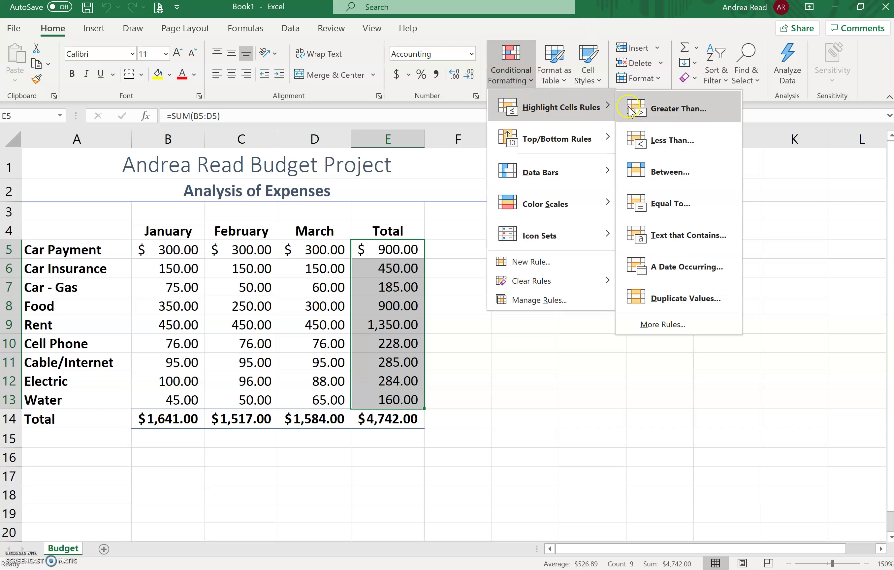
left_click(668, 120)
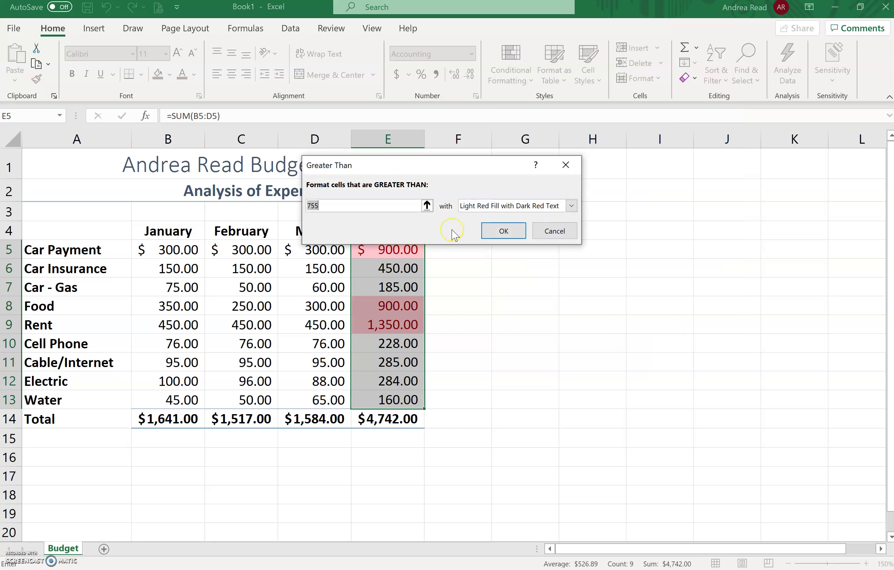
type("450")
left_click_drag(436, 173, 676, 201)
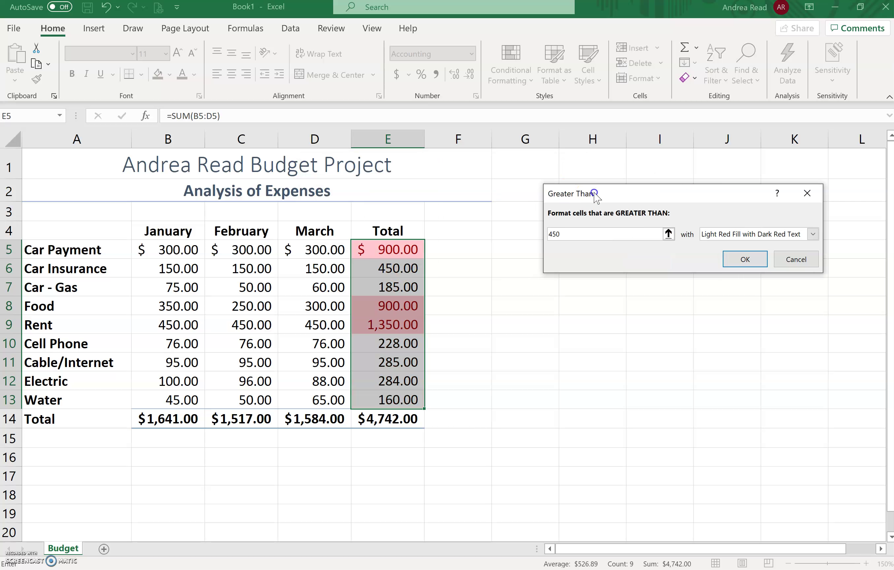
left_click(809, 235)
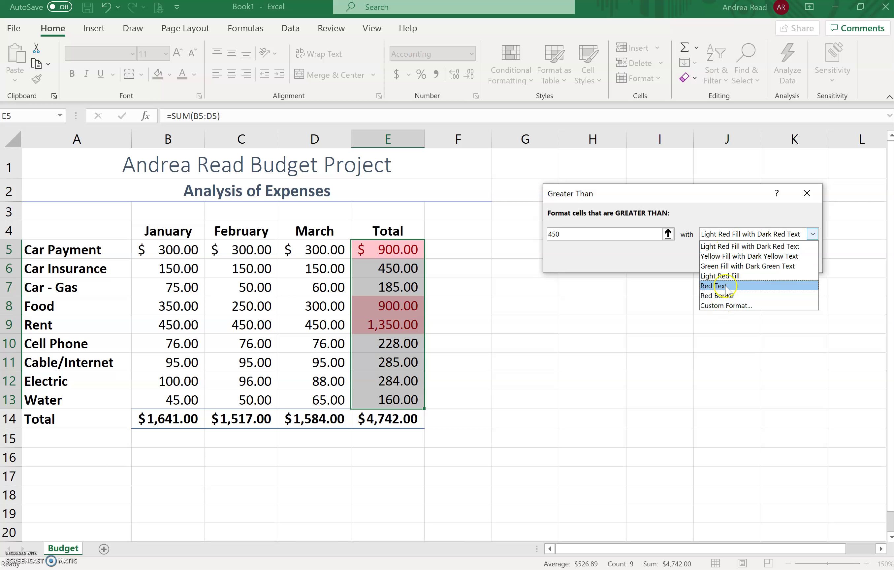
left_click(731, 247)
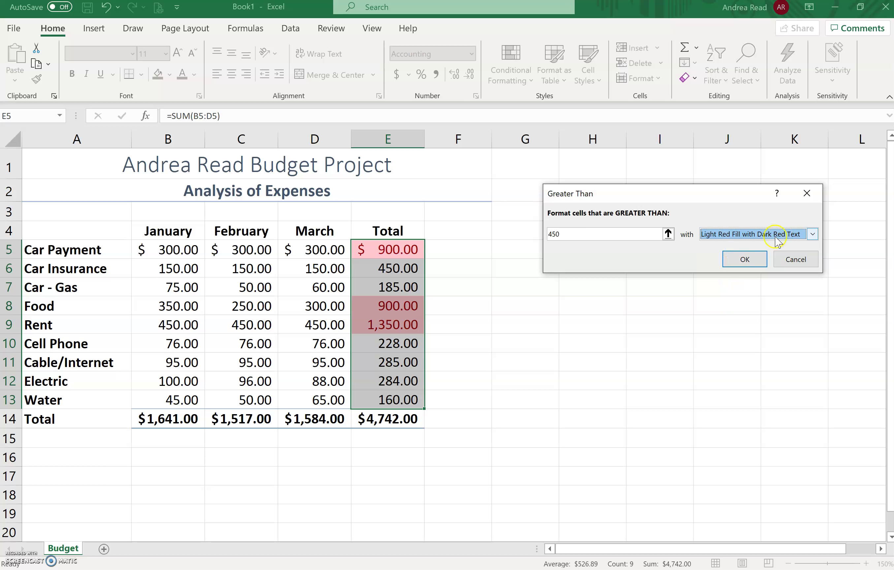
left_click(744, 260)
left_click(543, 357)
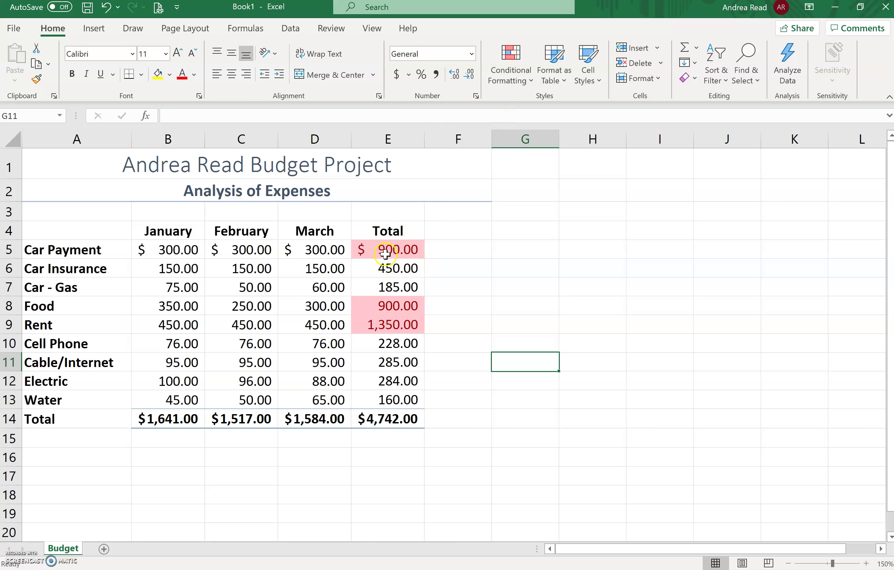
Check which expense totals in column E are highlighted by the rule and review the monthly amounts.
left_click(383, 267)
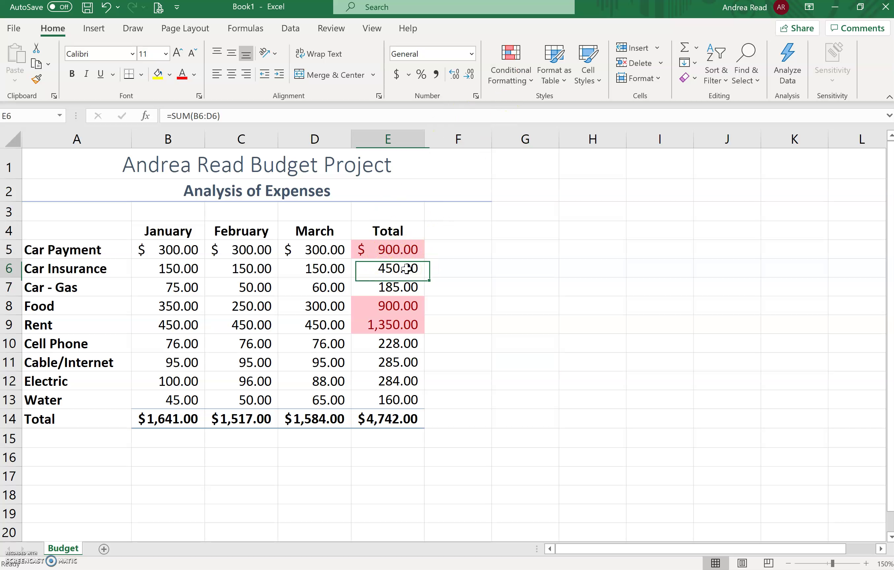
left_click(400, 247)
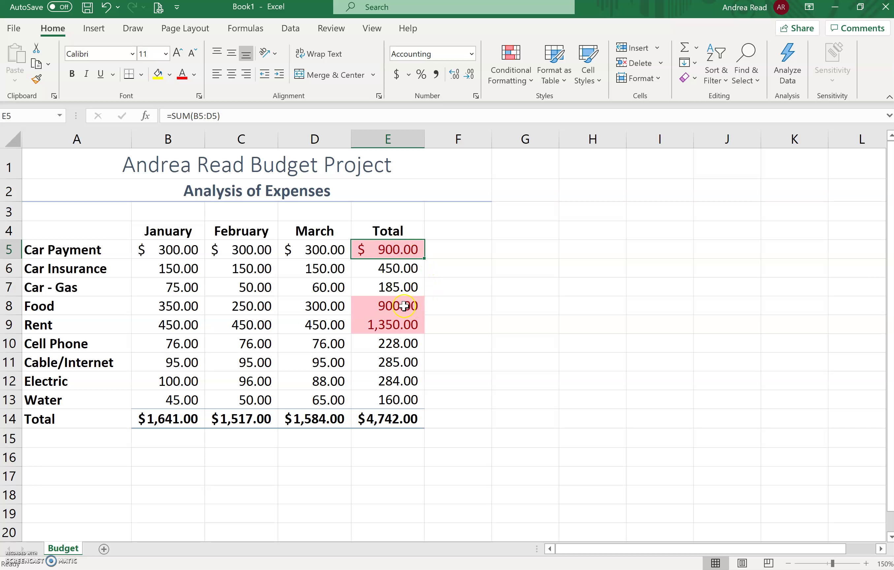
left_click(400, 326)
left_click(413, 253)
left_click(520, 302)
left_click_drag(173, 255, 351, 406)
left_click(454, 342)
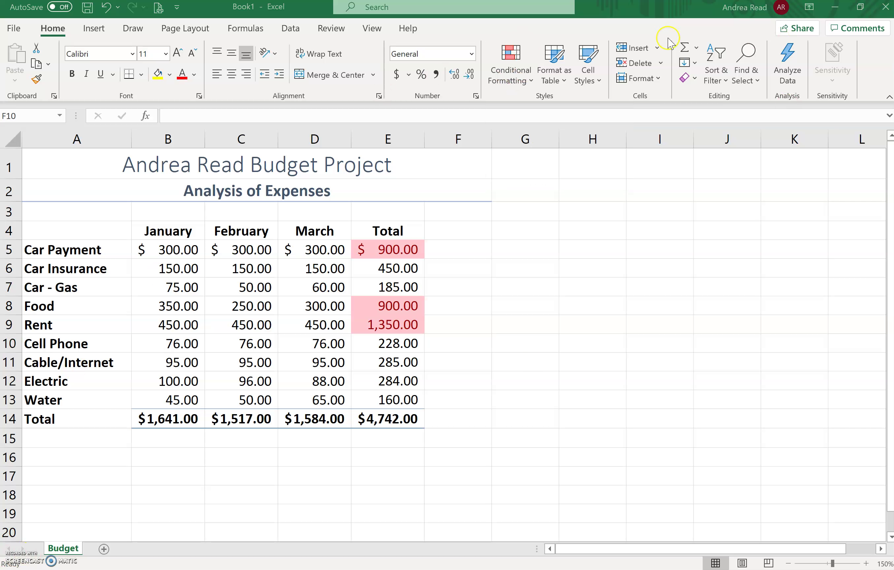
left_click(664, 80)
left_click(659, 80)
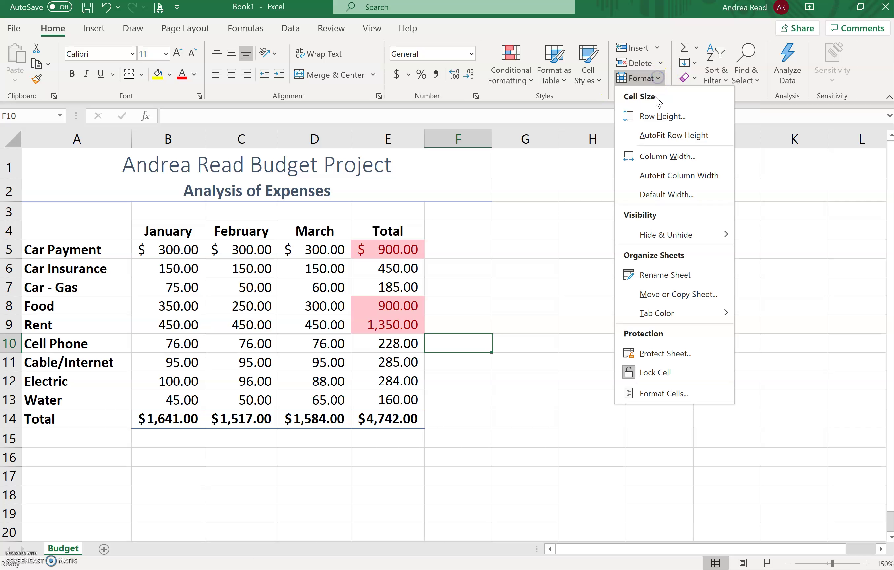
left_click(653, 120)
left_click(465, 168)
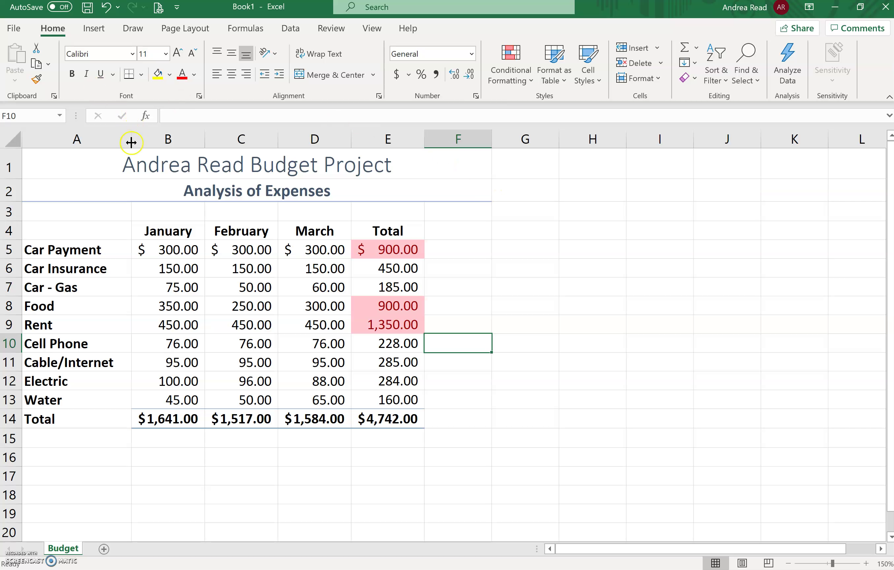
Resize column A so all expense labels fit, and increase the height of rows 5 through 13.
left_click_drag(130, 141, 101, 139)
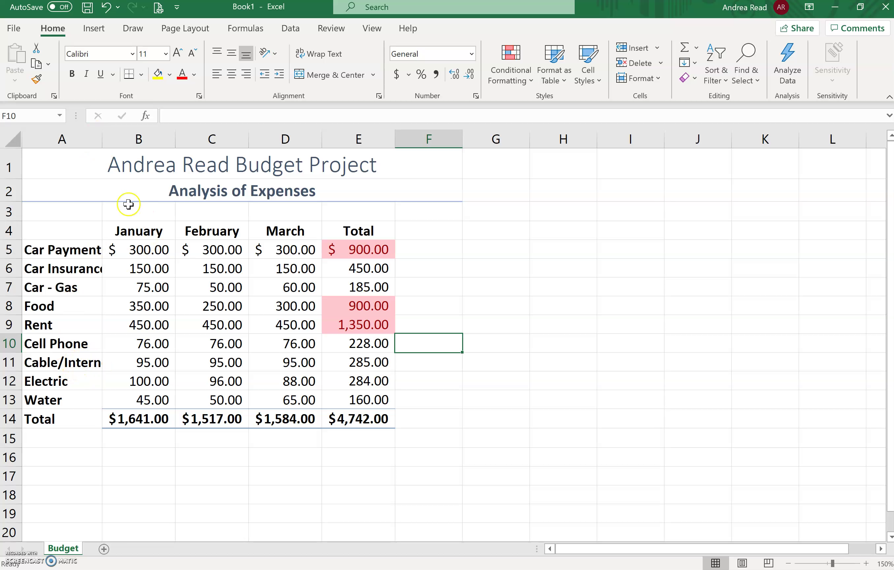
left_click_drag(102, 131, 128, 138)
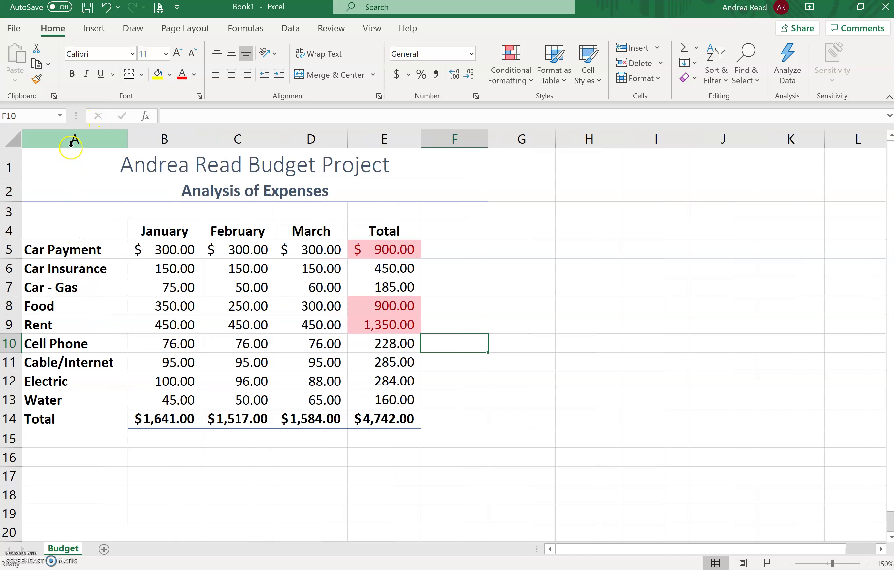
left_click_drag(10, 249, 14, 414)
left_click(563, 317)
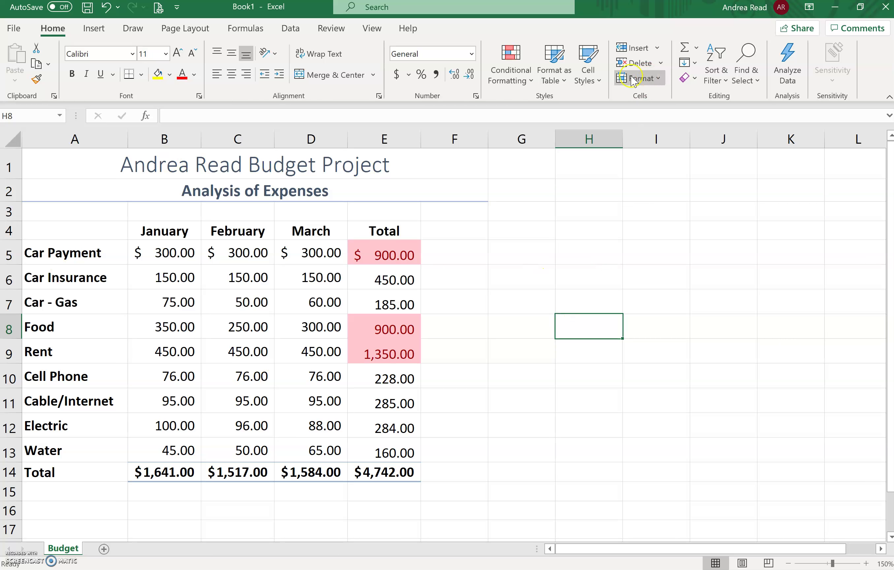
left_click(662, 78)
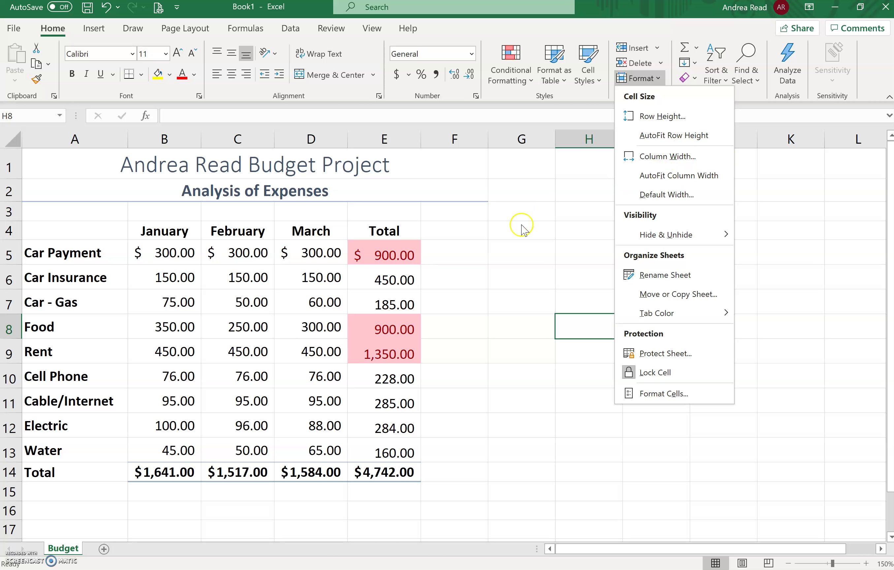
key("Escape")
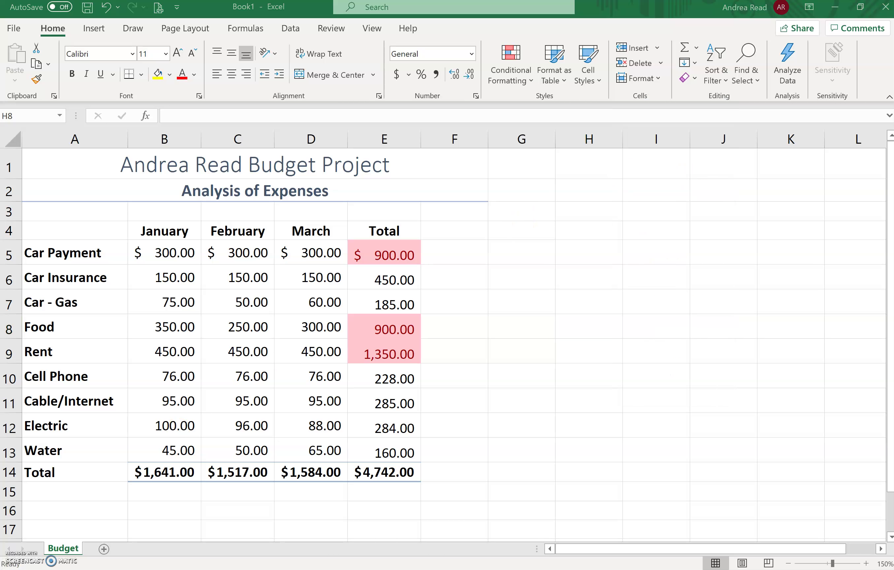
Select the expense labels, months and amounts in A4:D13 and open the recommended charts for them.
left_click(94, 28)
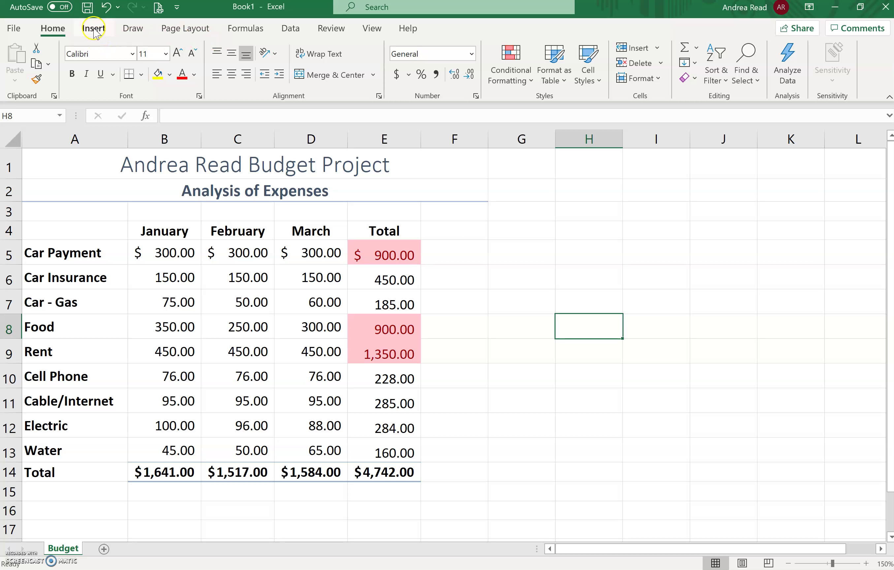
left_click(94, 28)
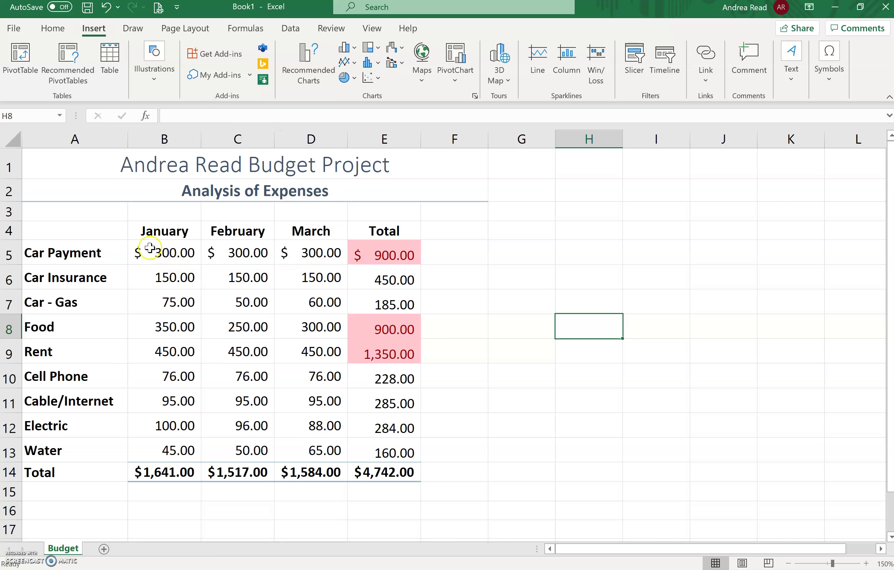
left_click_drag(66, 252, 255, 279)
left_click(70, 233)
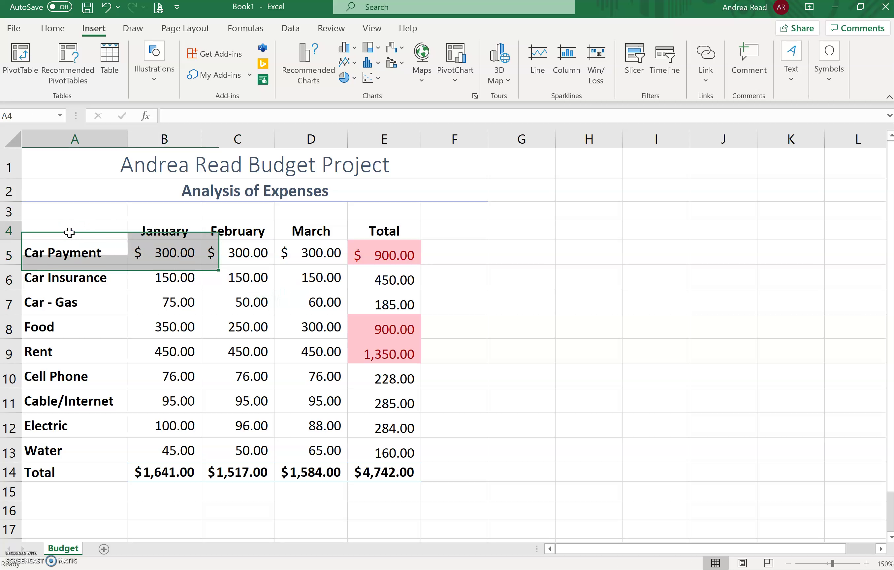
left_click_drag(57, 229, 322, 457)
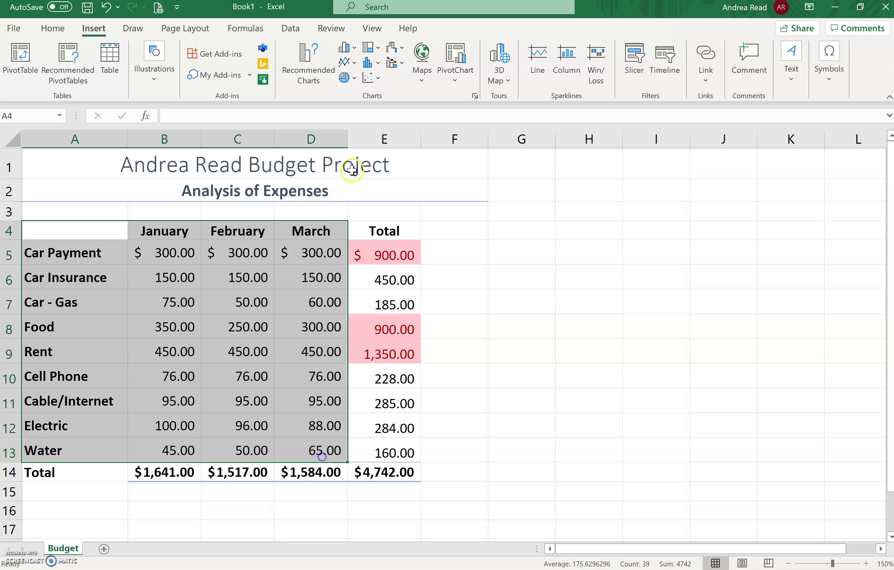
left_click(306, 71)
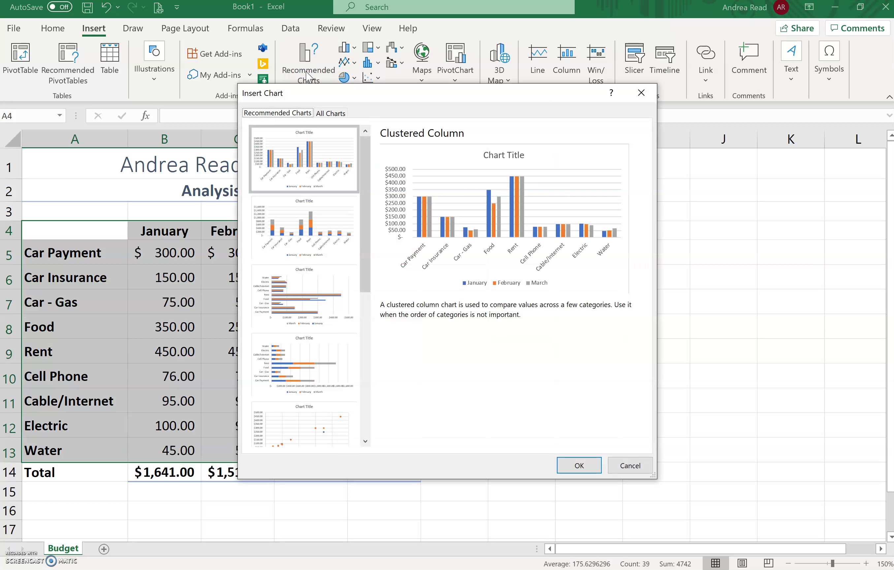
left_click_drag(428, 94, 562, 88)
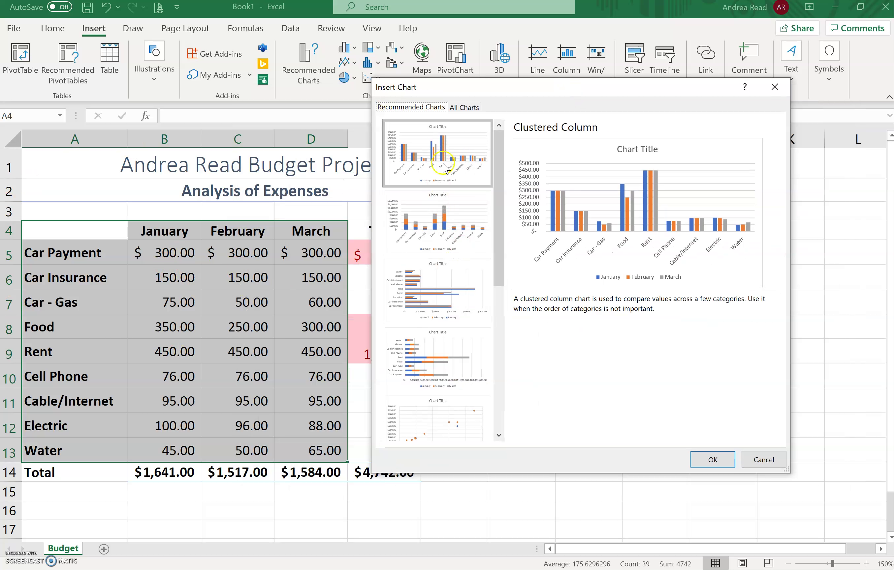
Preview the recommended chart types, including Clustered Bar and Pareto, and close the chart dialog without inserting one.
left_click(437, 226)
left_click(436, 270)
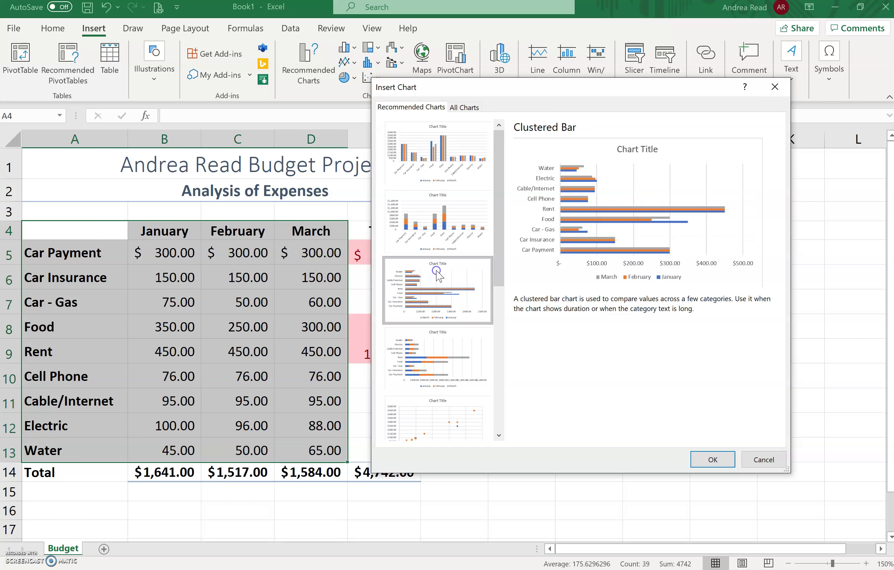
left_click(425, 353)
left_click_drag(499, 270, 502, 432)
left_click(431, 271)
left_click(441, 340)
left_click(435, 421)
left_click_drag(498, 385, 514, 132)
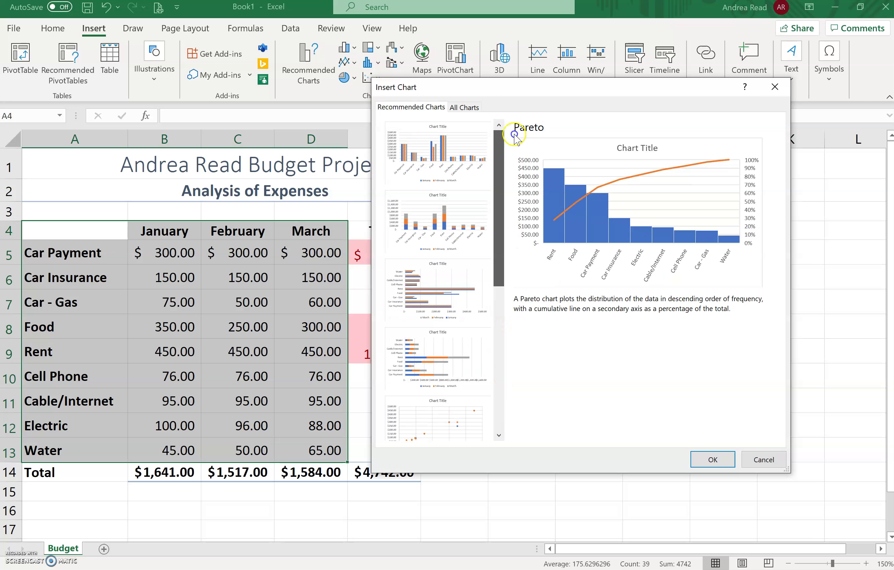
left_click(775, 87)
Select the nonadjacent Car Payment and Cable/Internet ranges A5:D5 and A11:D11 together, and clear the selection.
left_click(118, 254)
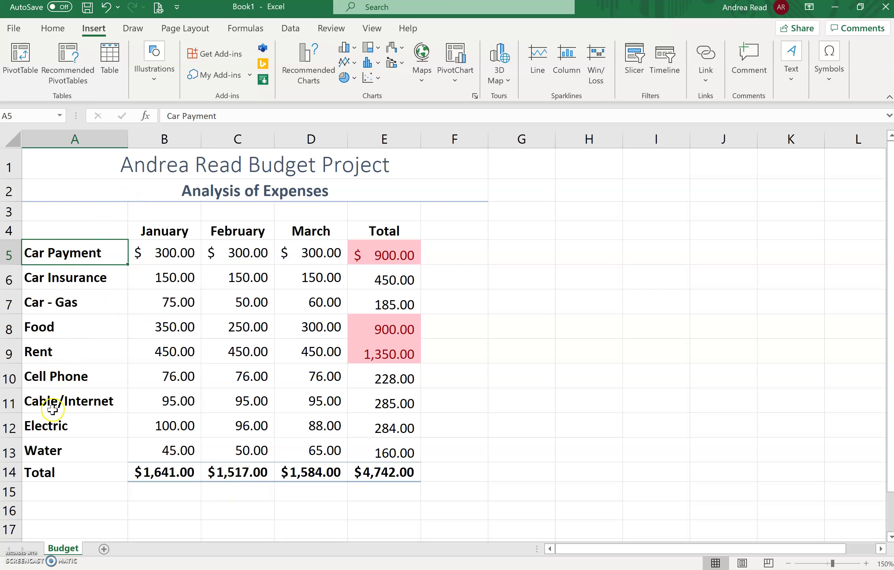
left_click_drag(46, 251, 308, 240)
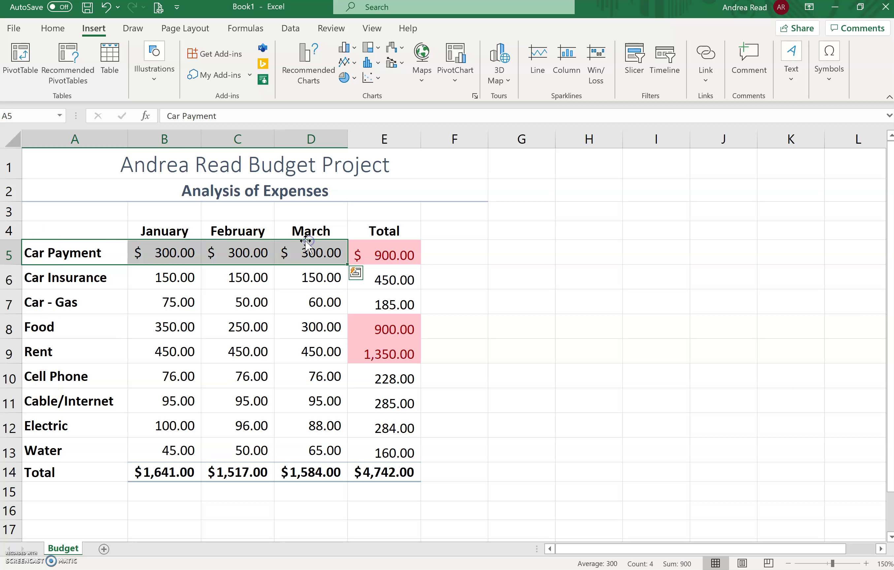
left_click_drag(40, 400, 298, 400, "ctrl")
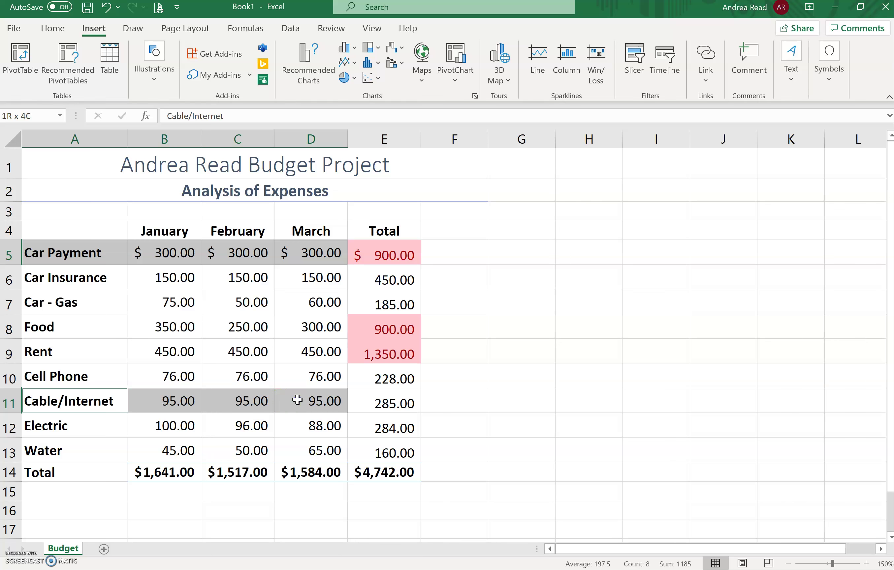
left_click(729, 370)
Insert a 3-D clustered column chart from the expense labels, months and amounts in A4:D13.
left_click_drag(59, 230, 294, 441)
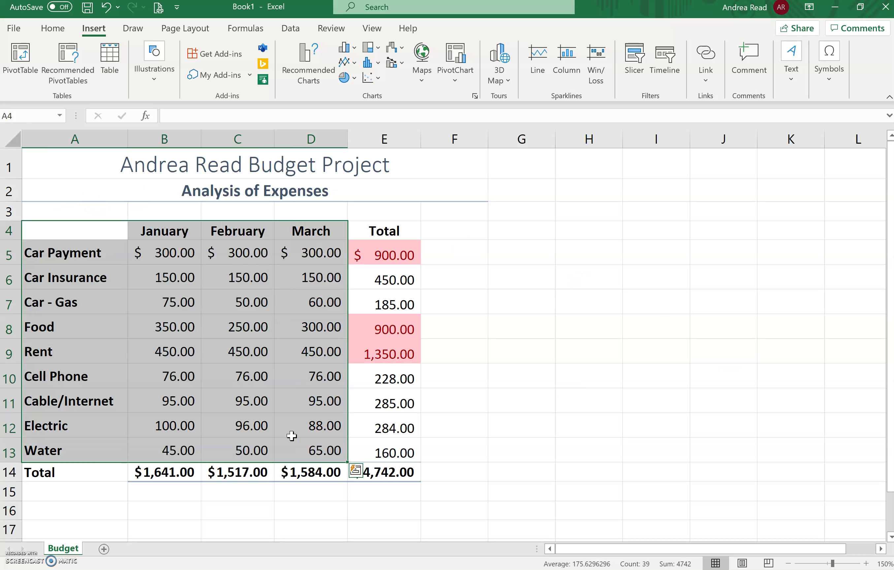
left_click(357, 51)
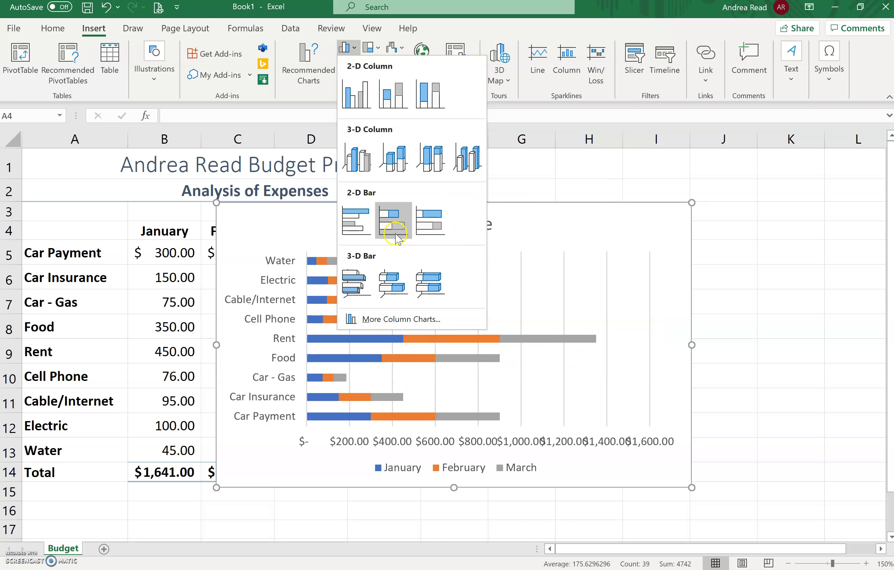
left_click(353, 158)
Move the column chart below the expense table so that it starts at cell A16.
scroll(764, 267, "down", 1)
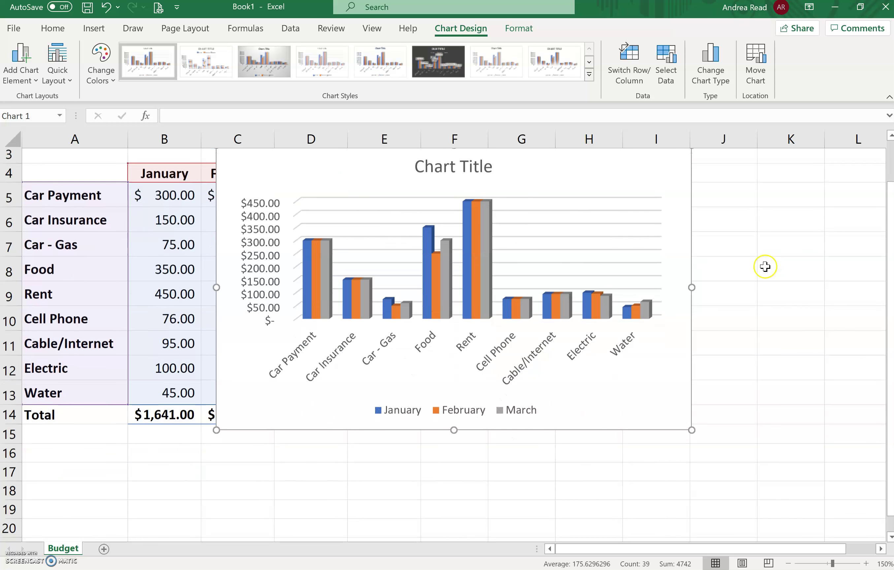
scroll(764, 267, "down", 1)
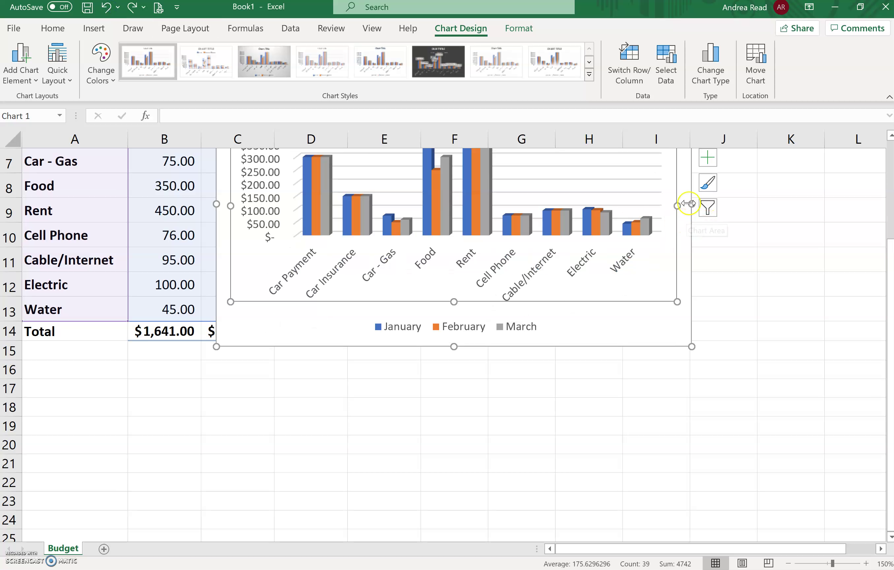
left_click_drag(692, 225, 494, 525)
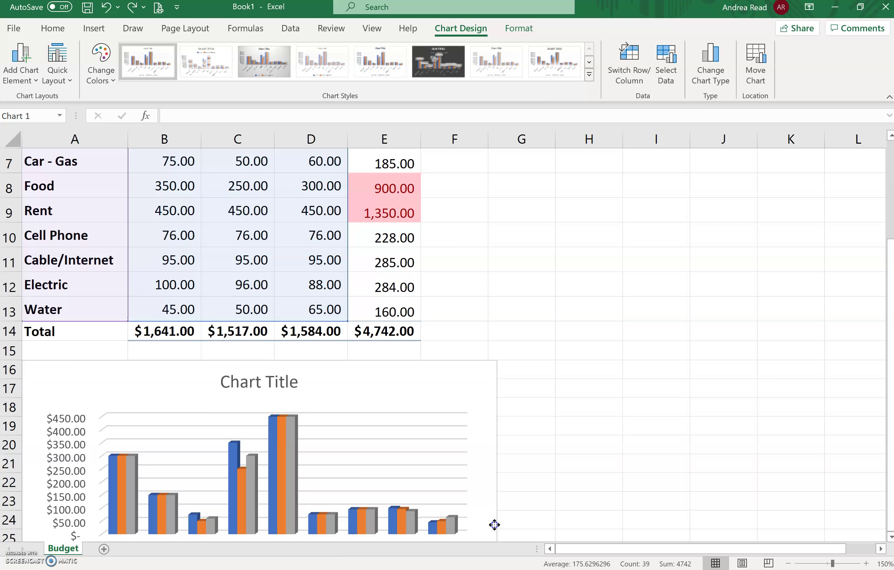
Move the chart to its own new sheet named Chart.
left_click(755, 60)
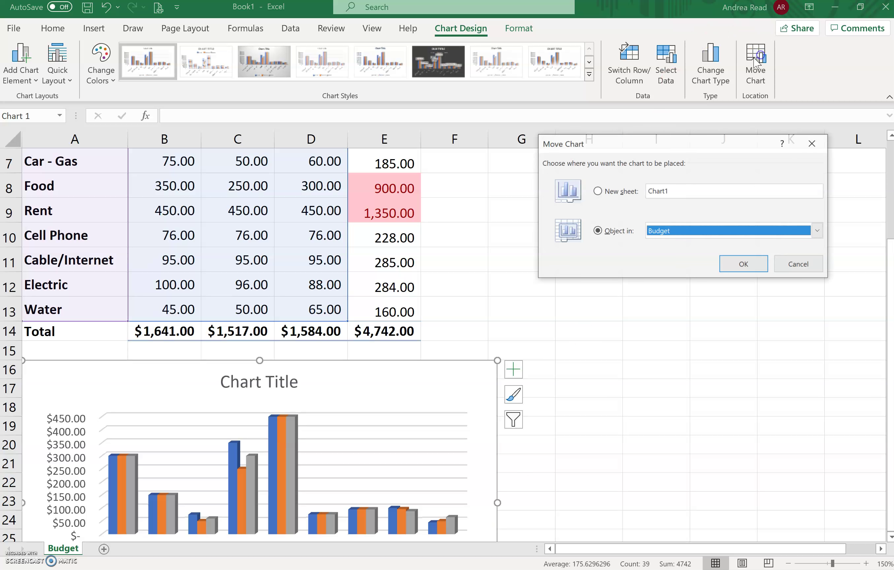
left_click(606, 201)
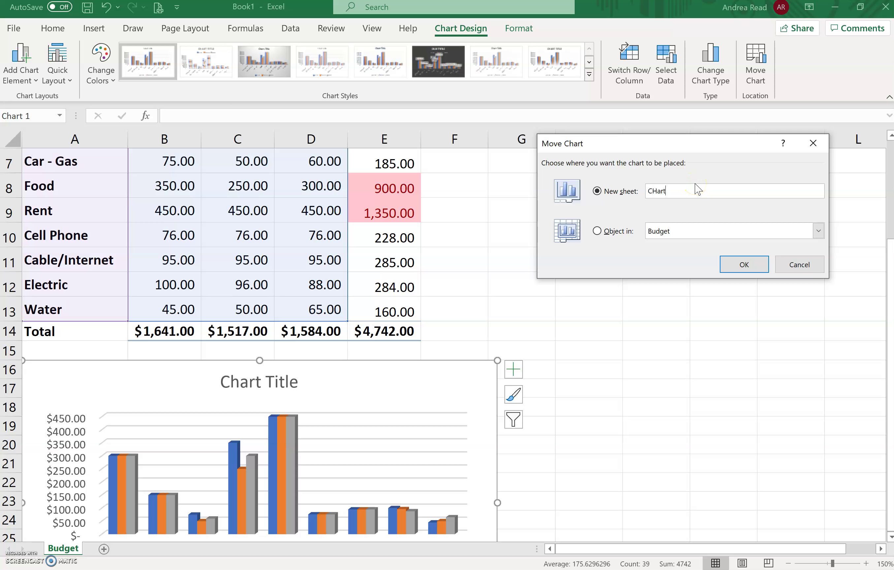
left_click(740, 265)
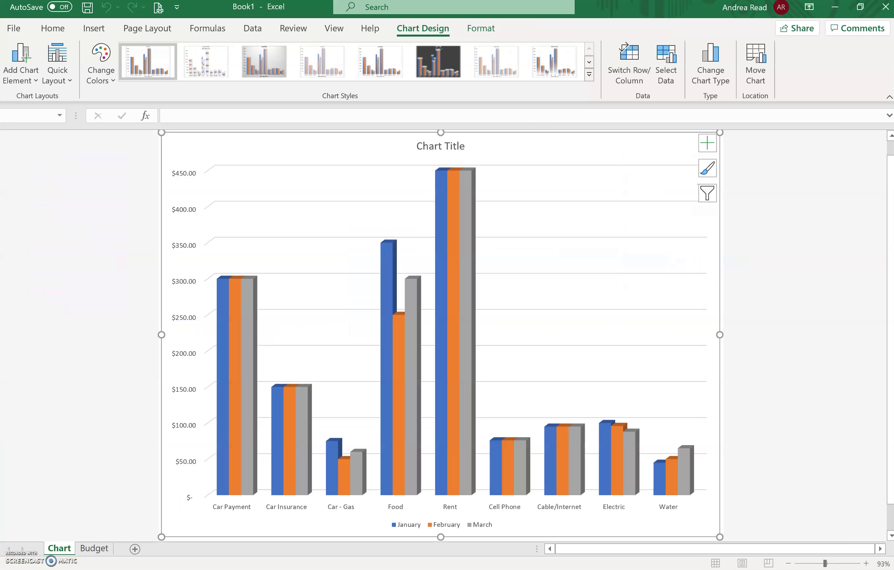
left_click(462, 149)
left_click(421, 141)
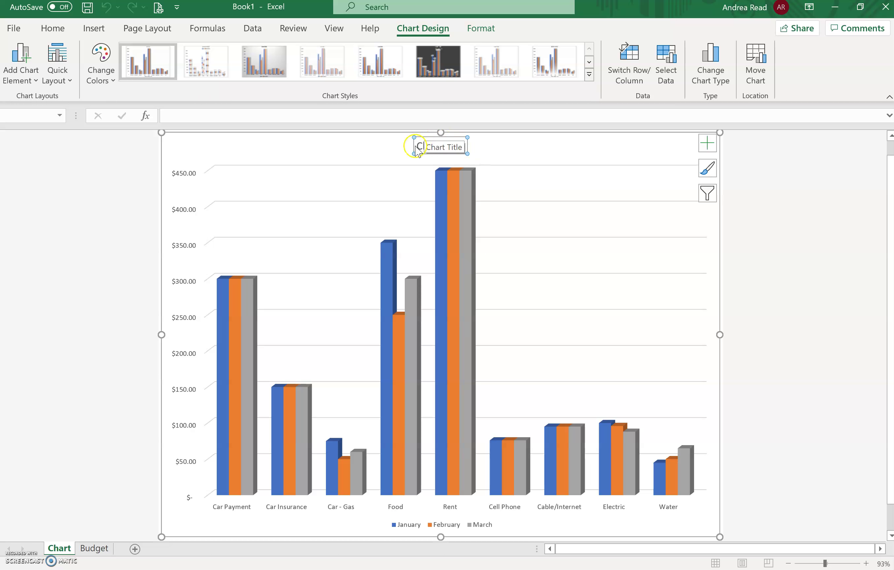
left_click_drag(419, 146, 447, 147)
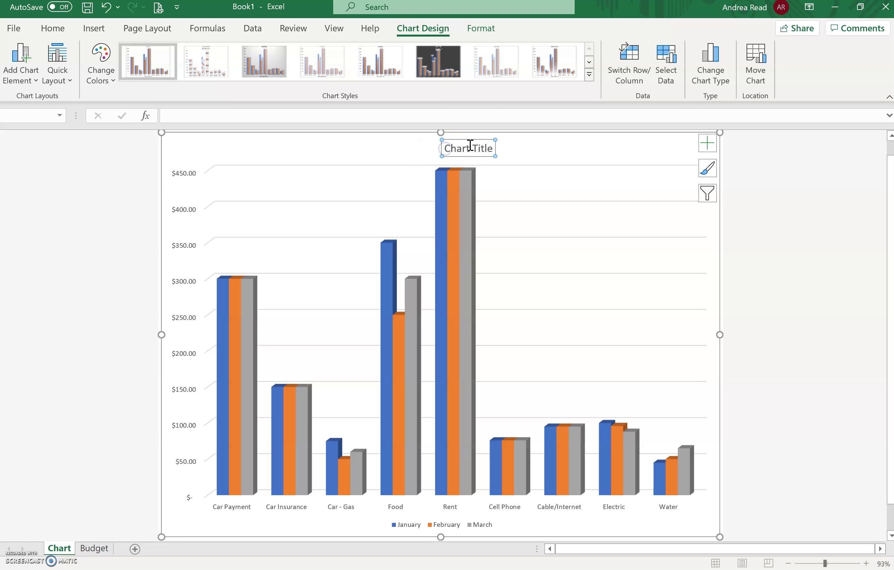
left_click(107, 9)
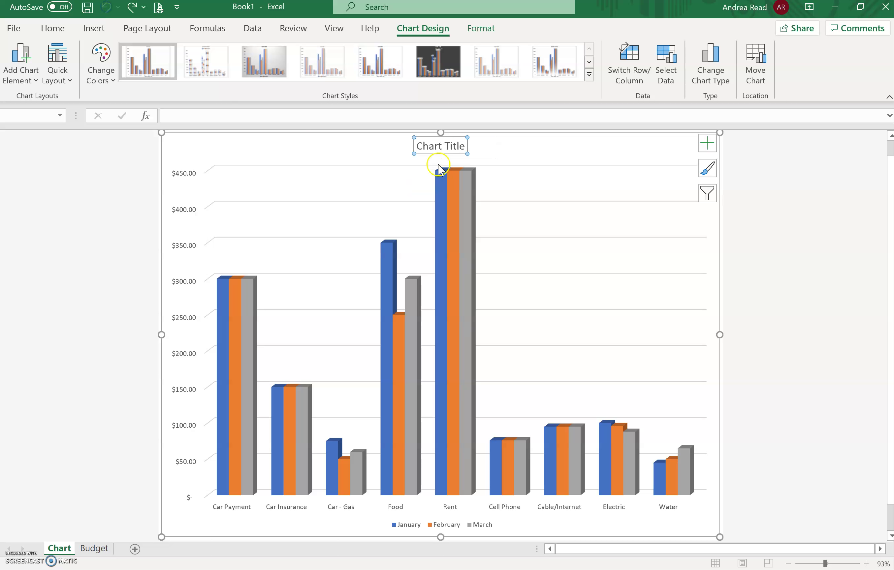
Select the chart legend, and switch the chart's rows and columns and back again.
left_click(476, 525)
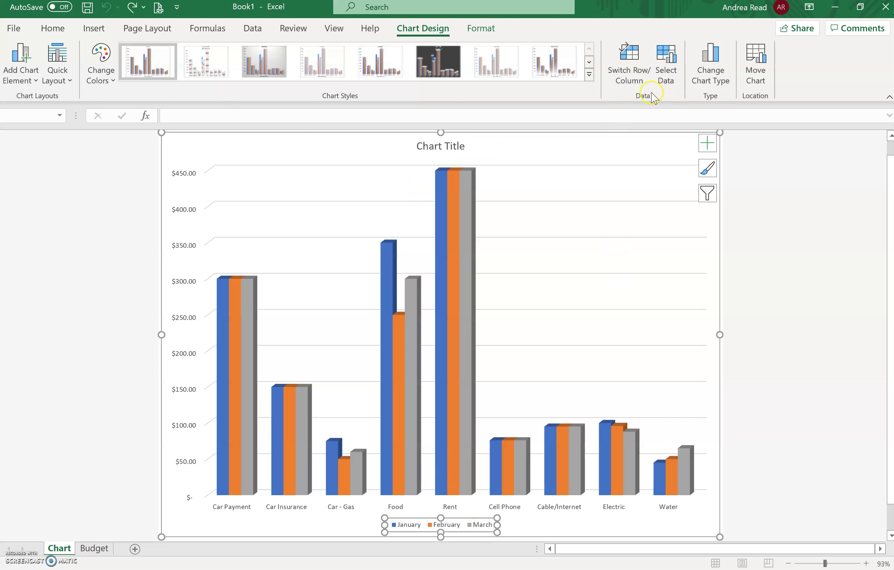
left_click(620, 67)
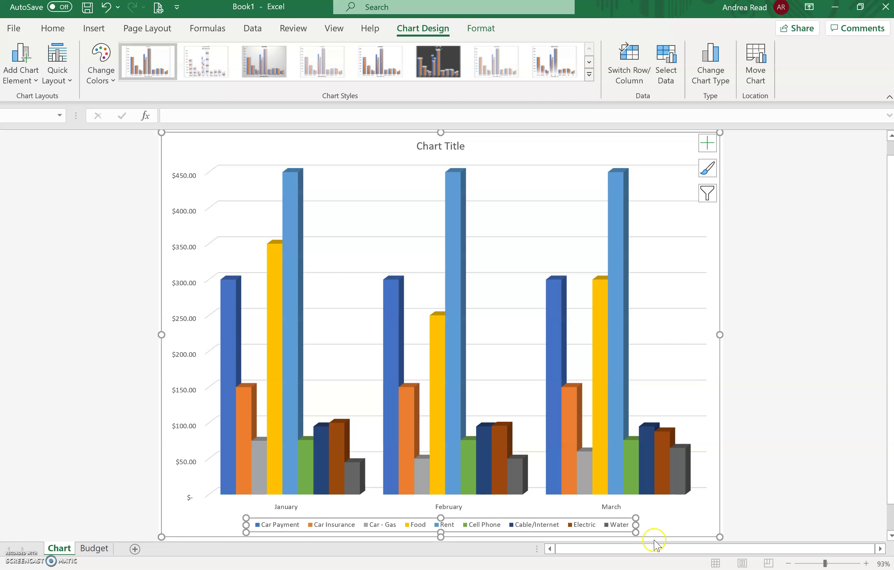
left_click(634, 61)
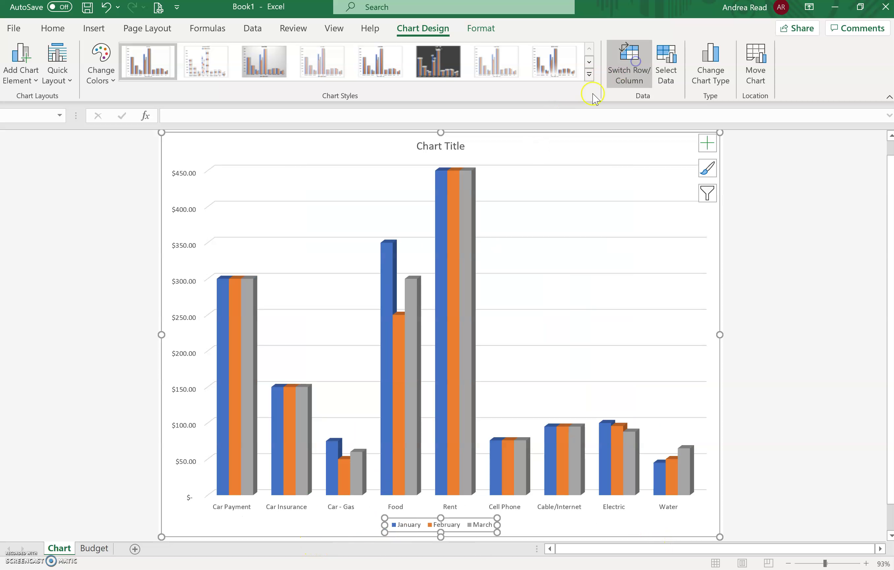
Increase the font size of the chart legend to 11.
left_click(51, 29)
left_click(177, 54)
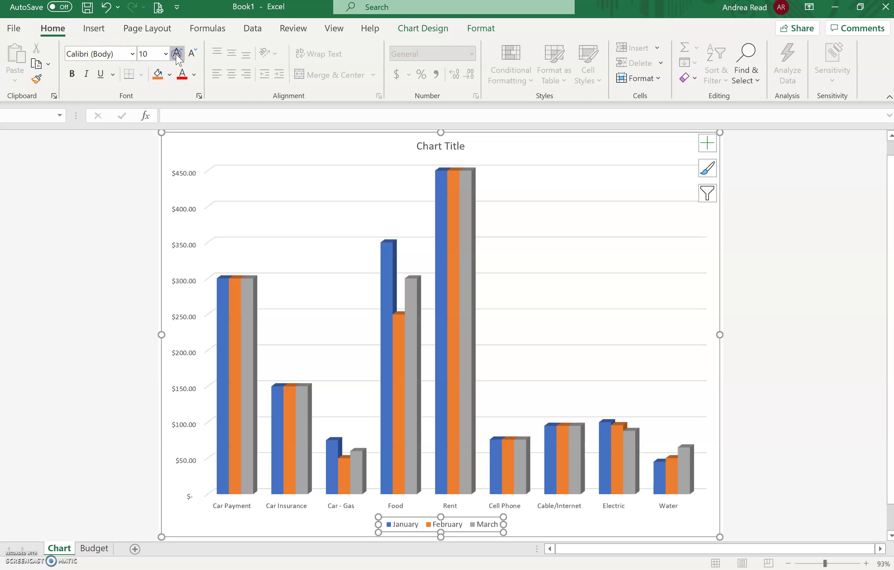
left_click(177, 54)
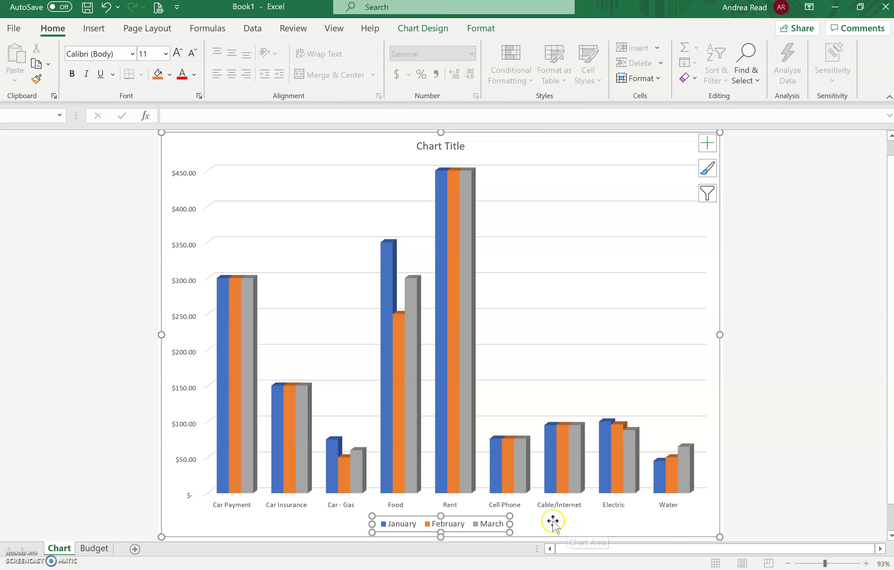
Look at the available position options for the chart's legend.
left_click(712, 142)
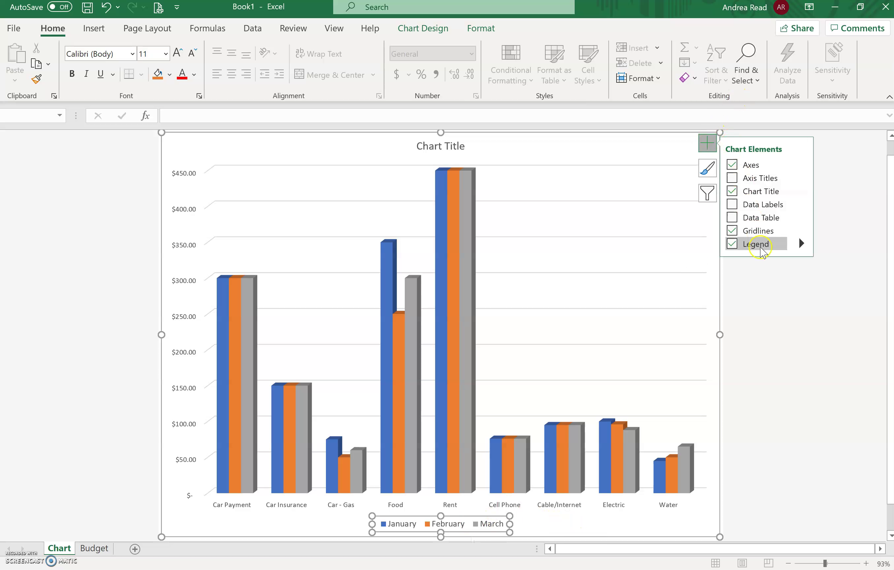
left_click(801, 245)
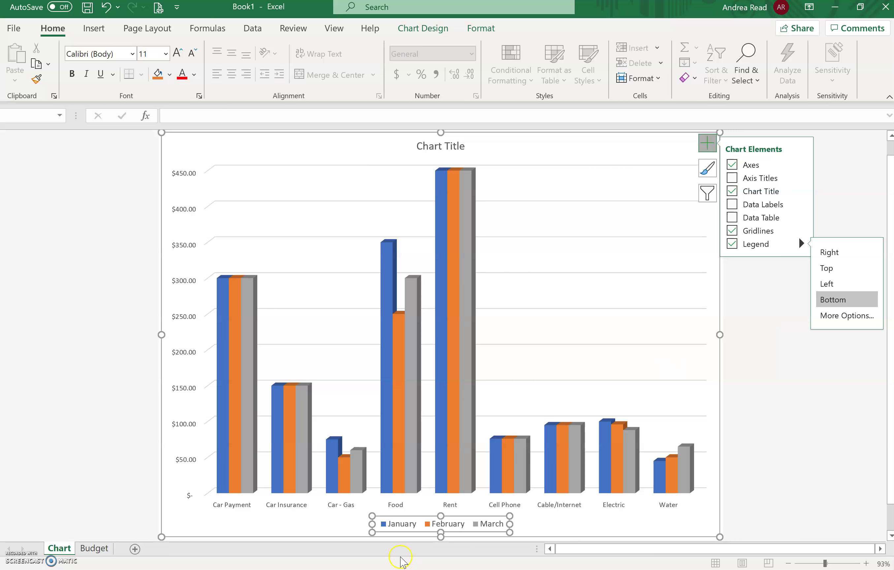
Apply the chart style with the dark gradient background to the expense chart.
left_click(414, 28)
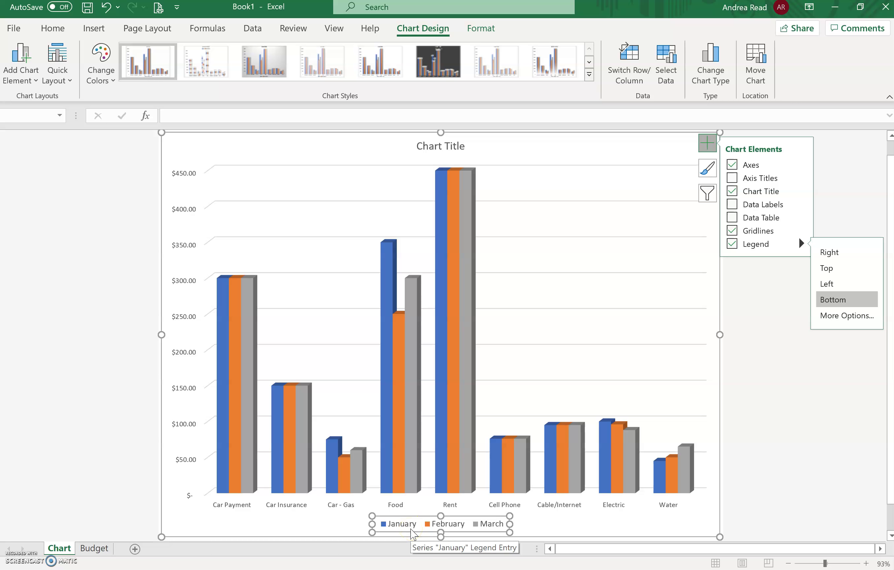
left_click(588, 75)
left_click(140, 95)
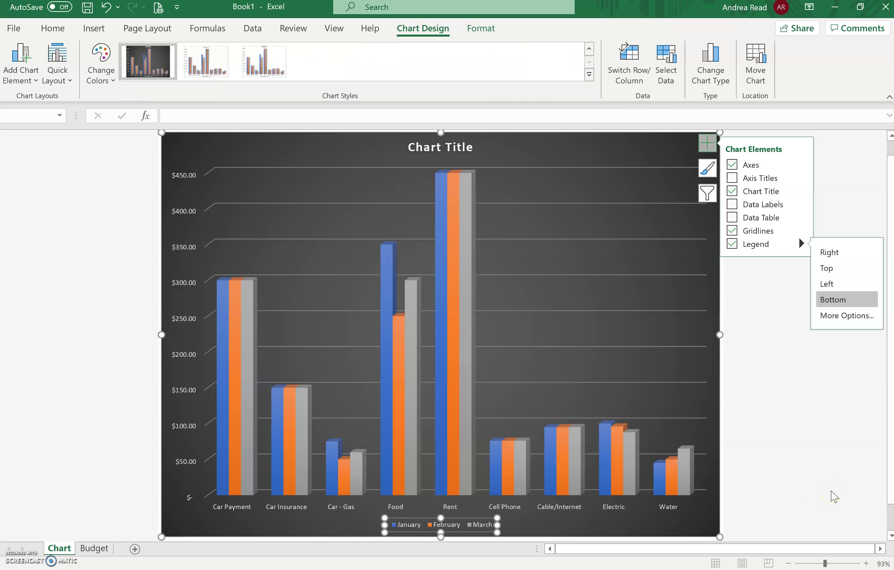
Preview the quick layouts for the chart, and close them without applying one.
left_click(59, 77)
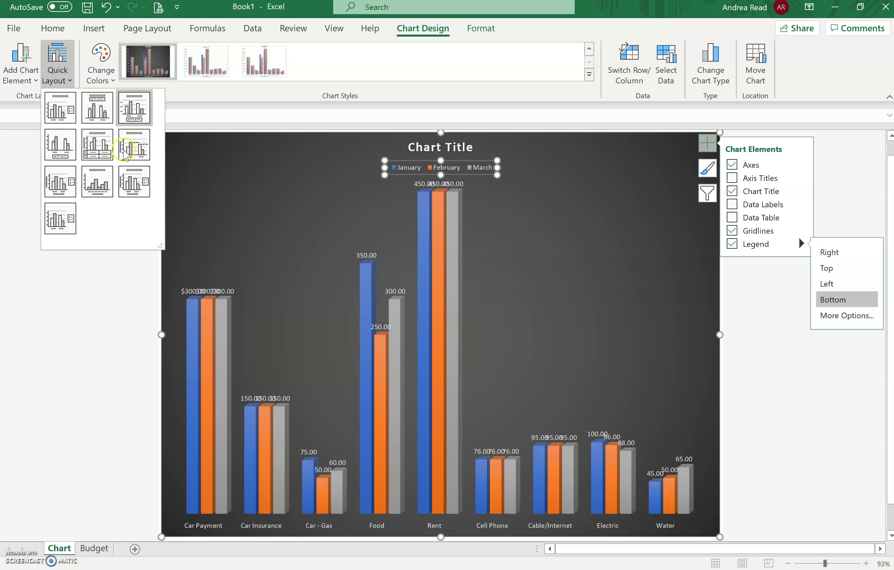
left_click(15, 341)
left_click(846, 174)
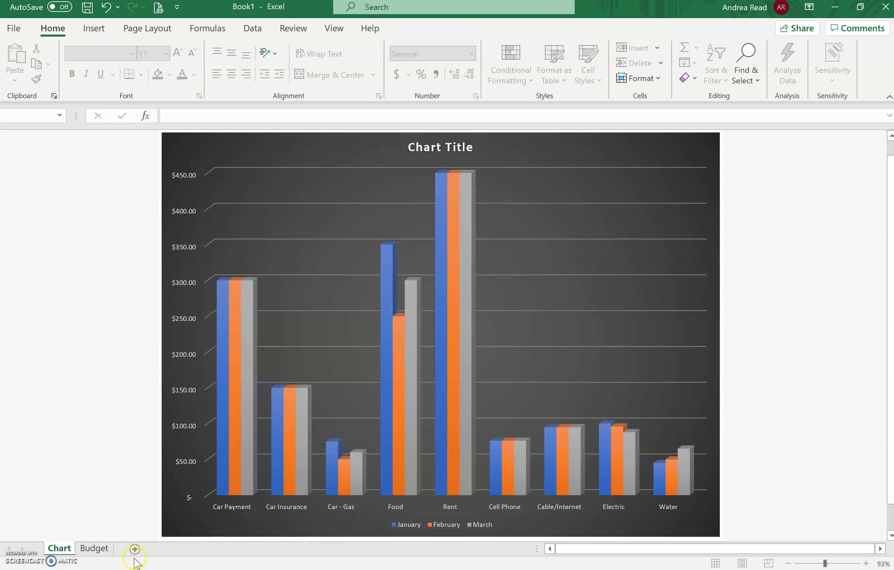
Return to the Budget worksheet and review the full expense table from its title down.
left_click(93, 548)
left_click(761, 373)
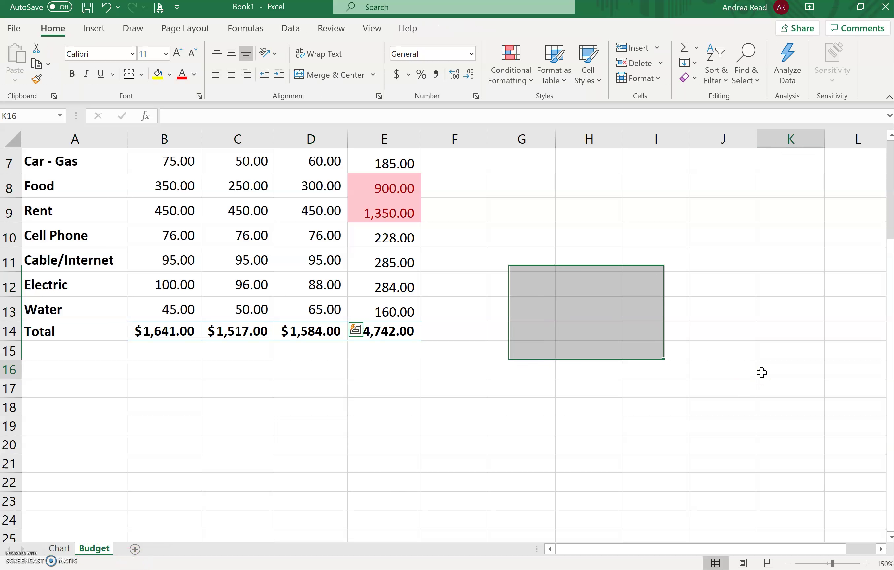
scroll(761, 373, "up", 2)
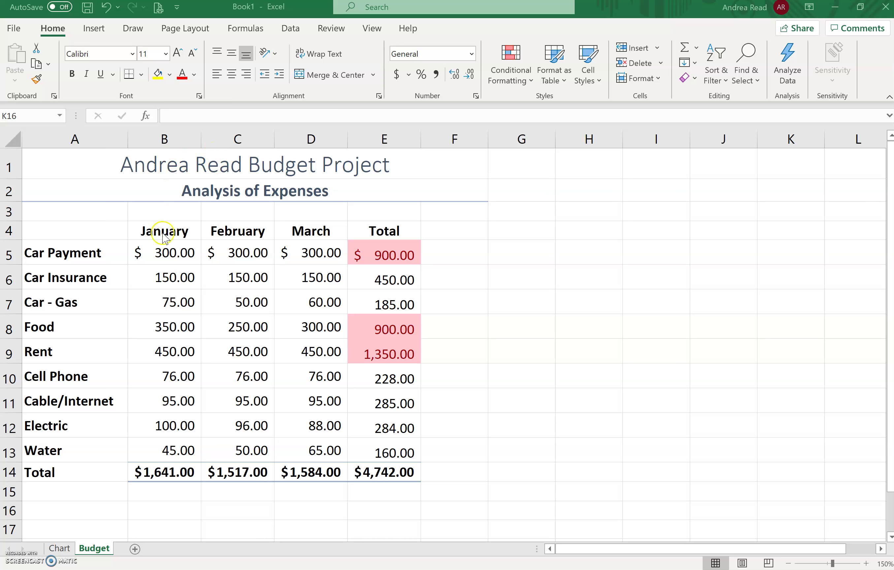
Reorder the sheets so that the Chart sheet comes after the Budget sheet.
left_click(60, 549)
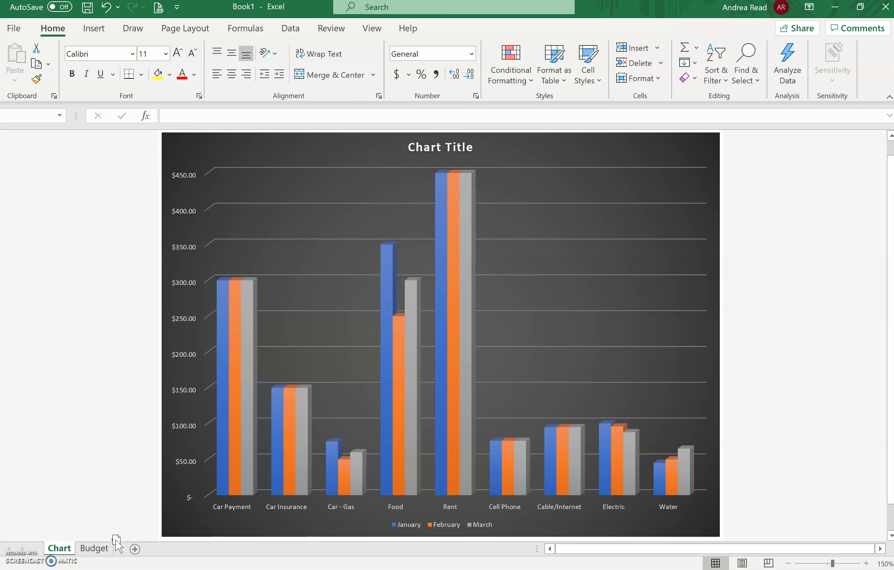
left_click_drag(117, 544, 116, 545)
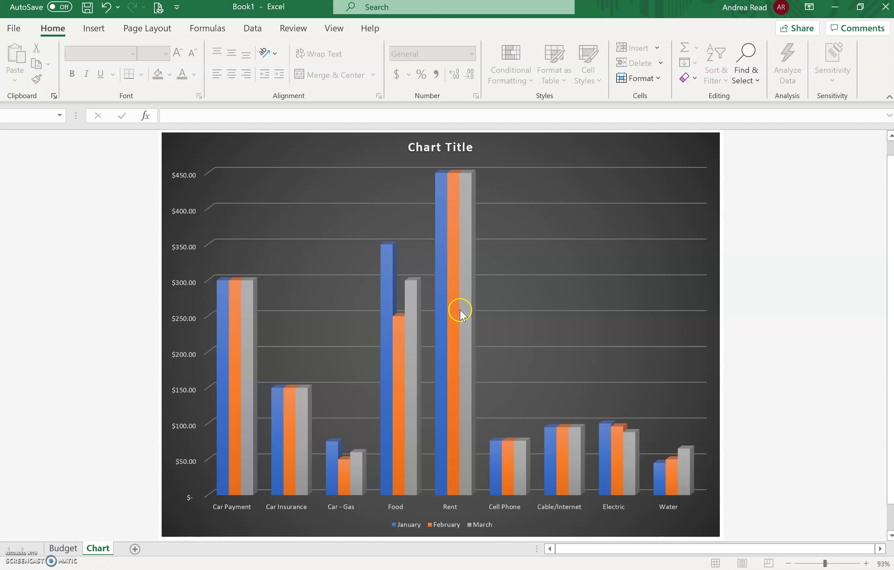